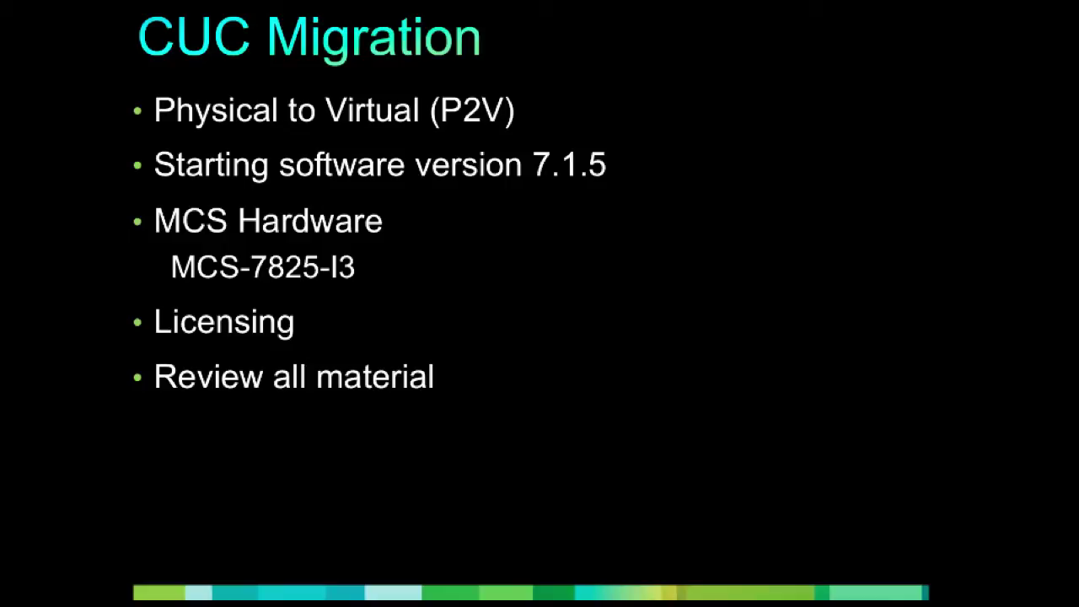
Step: Draw a yellow rectangle around the 'Review all material' bullet on the CUC Migration slide
mouse_move(120, 352)
mouse_down()
mouse_move(385, 352)
mouse_move(447, 406)
mouse_up()
drag(125, 405, 452, 405)
drag(130, 354, 132, 406)
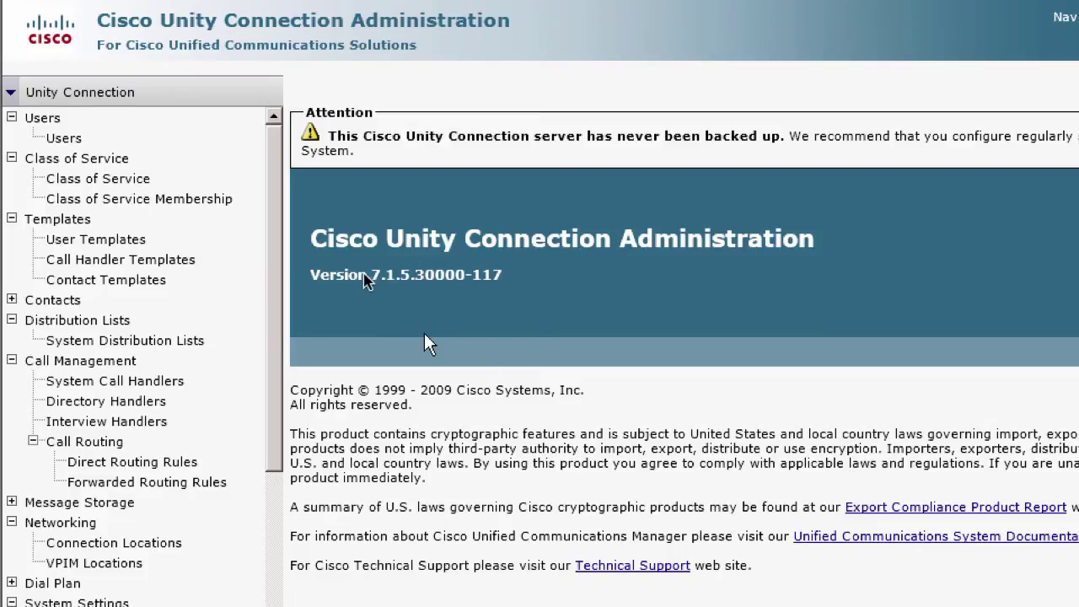
Step: Highlight the 7.1.5.30000-117 version, then open Users > Users to list the 13 users
drag(369, 281, 460, 282)
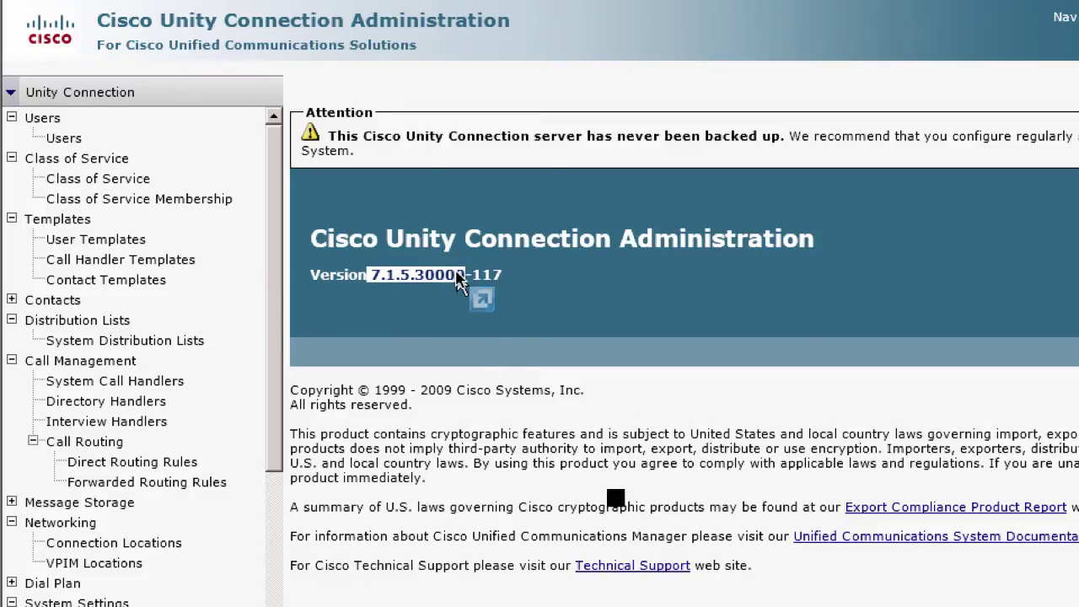
click(430, 328)
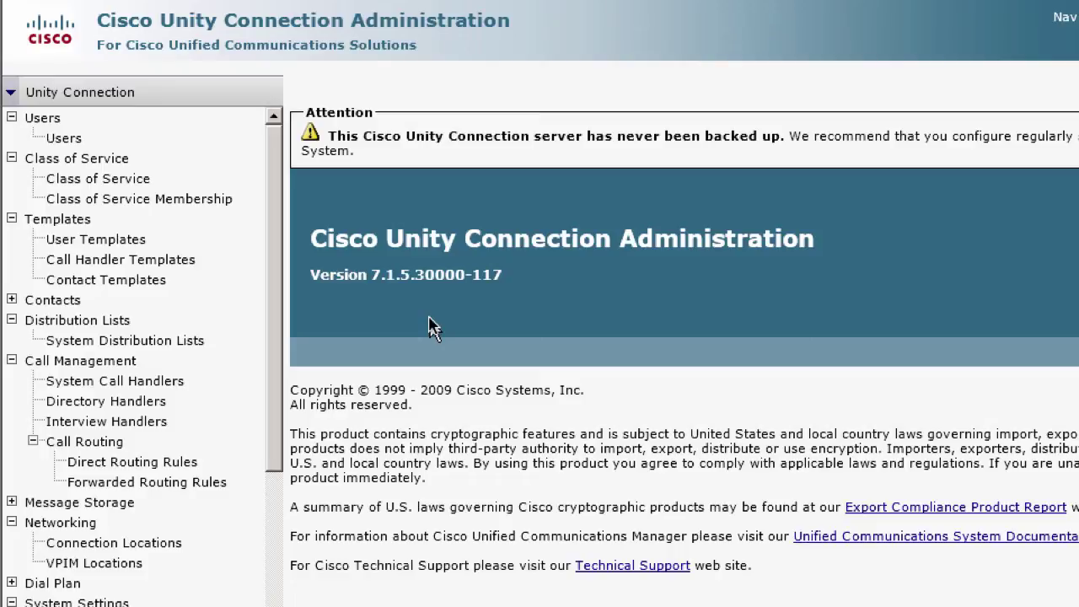
click(67, 138)
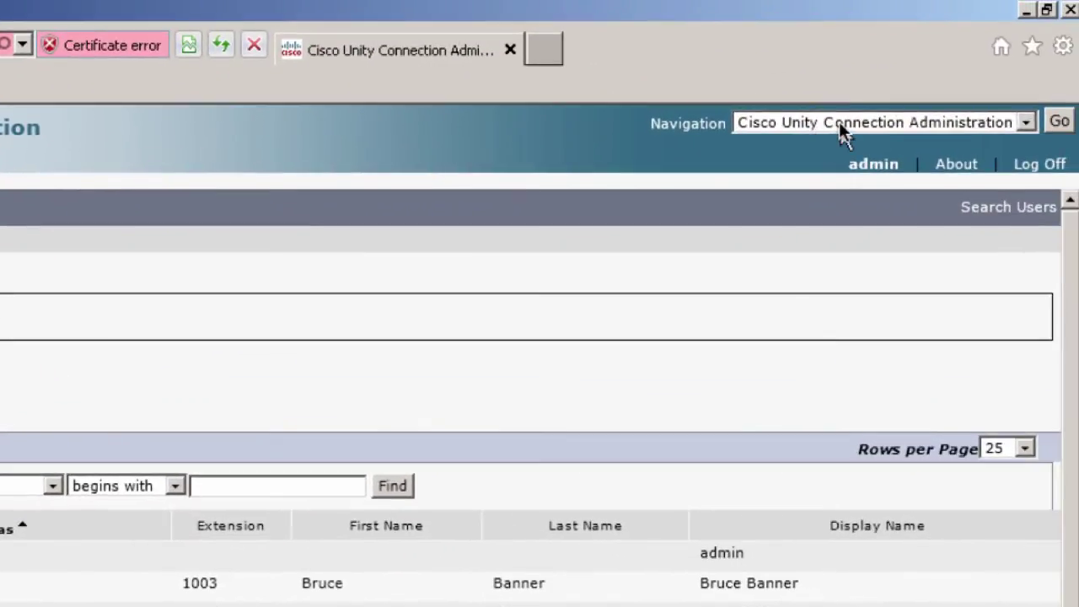
click(964, 96)
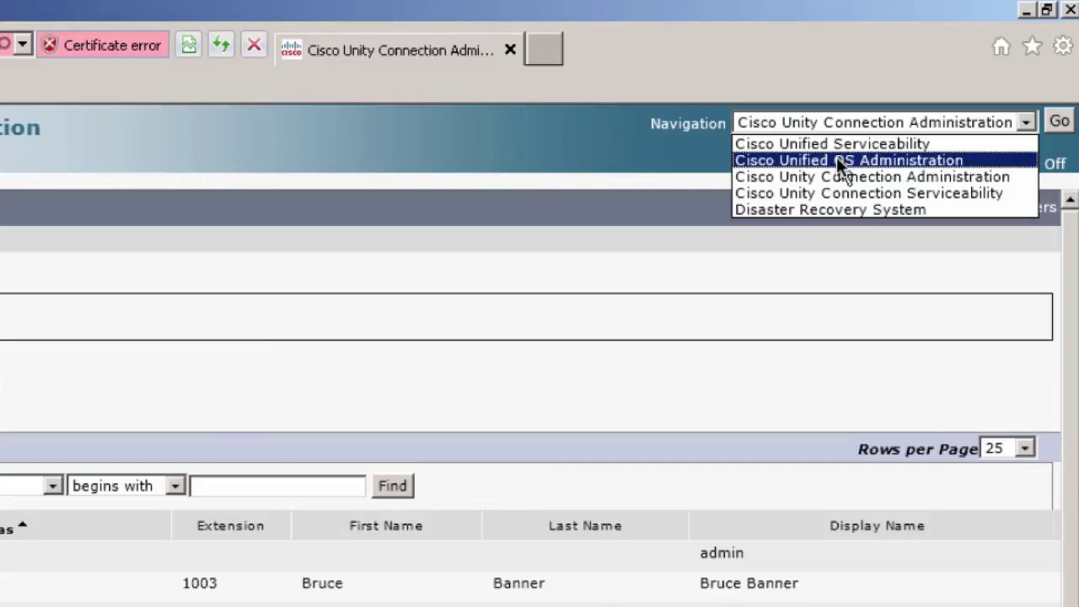
Step: Switch to Cisco Unified OS Administration and sign in with the admin username and password
click(836, 157)
click(1061, 123)
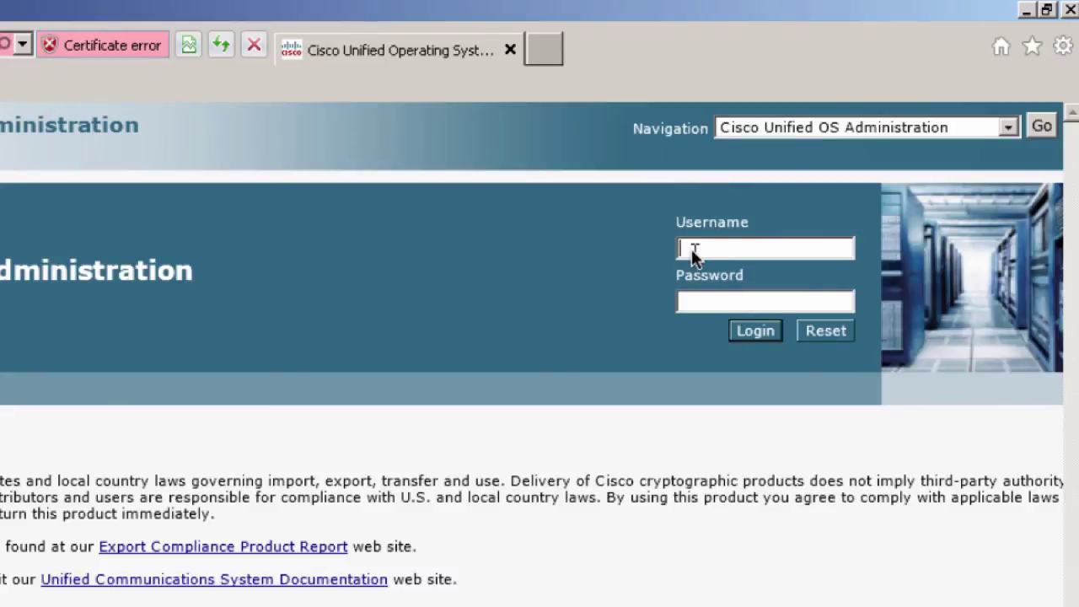
text(dmin)
key(Tab)
text(cisco123)
key(Return)
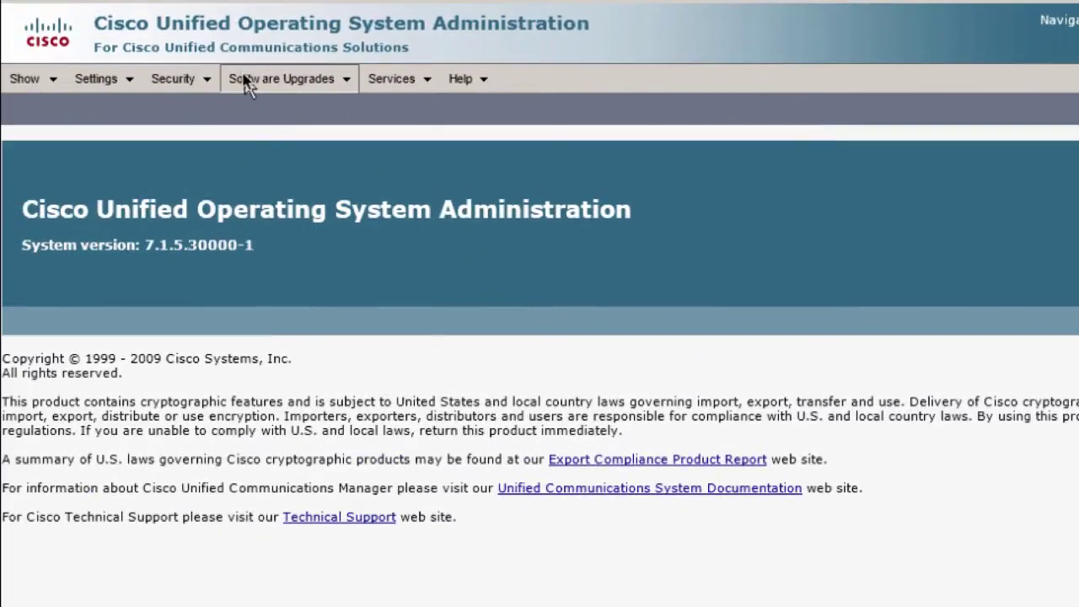
Step: Start a new Install/Upgrade with Remote Filesystem as source and directory /cucm
click(281, 77)
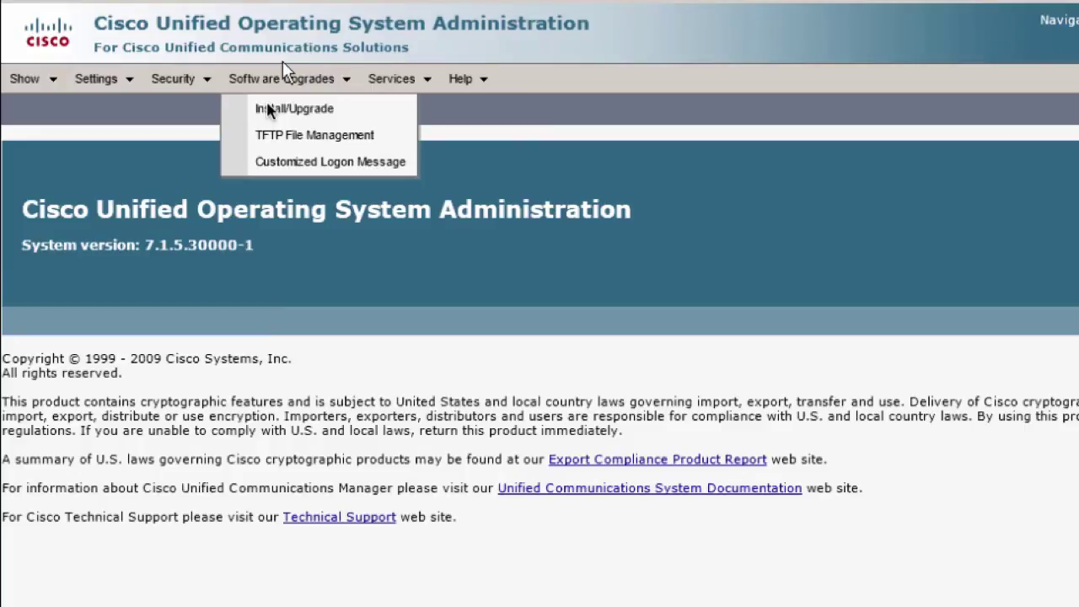
click(270, 112)
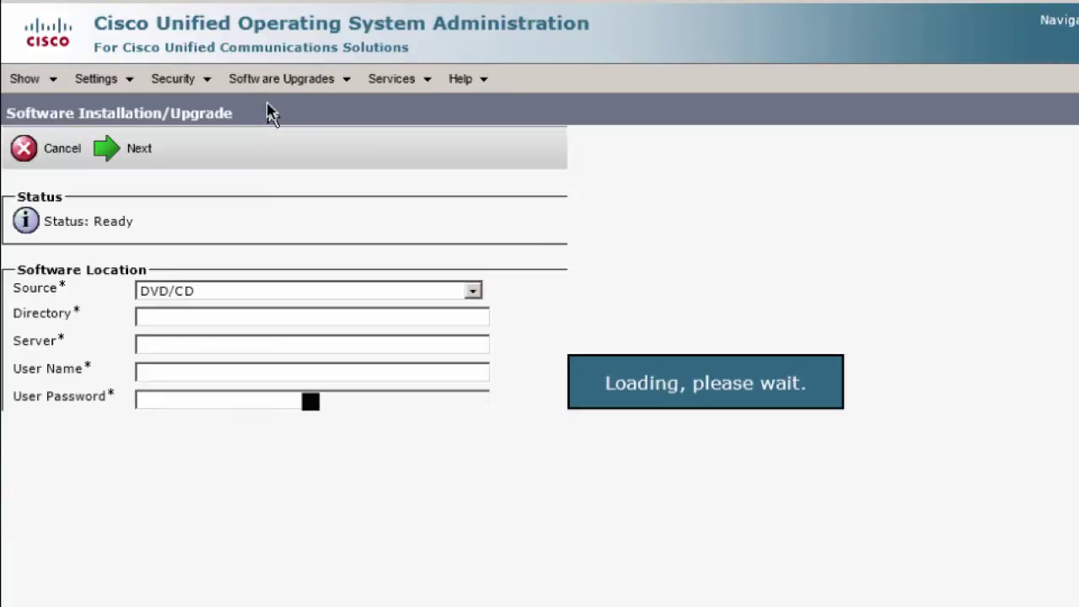
click(472, 292)
click(309, 325)
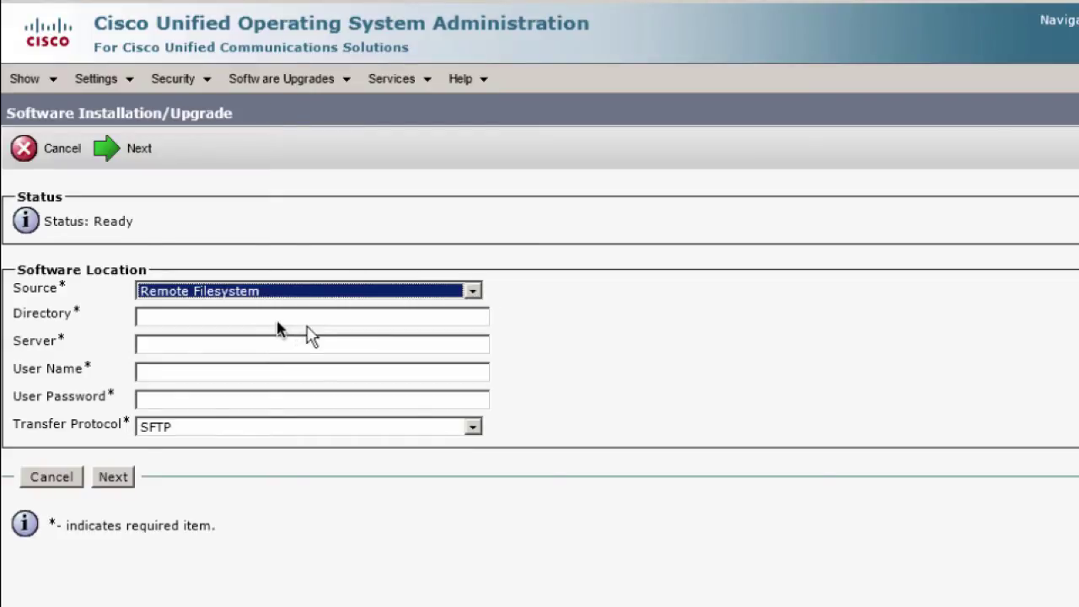
click(274, 318)
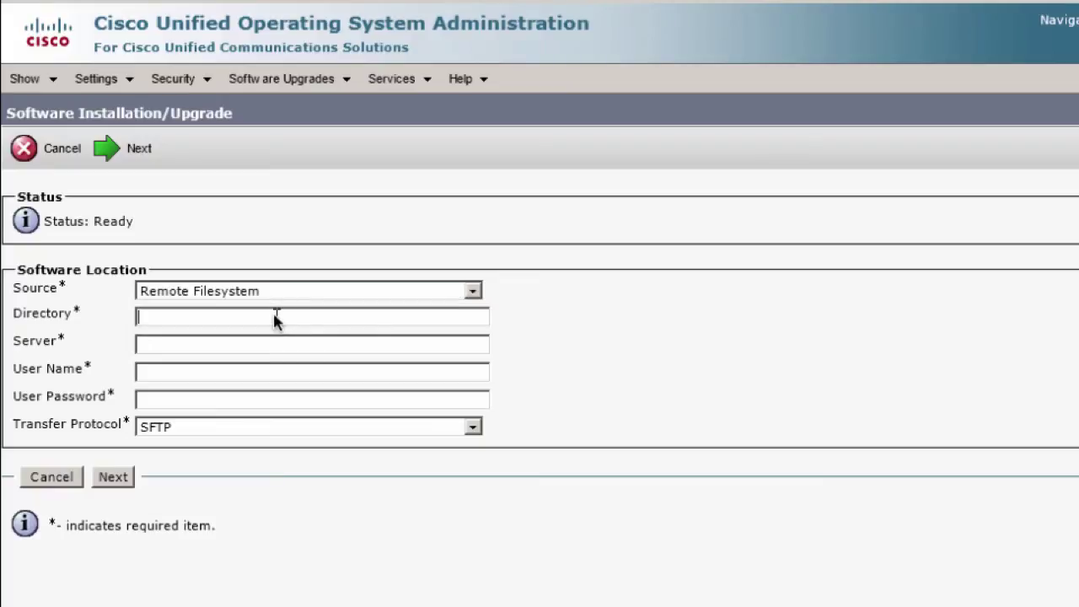
text(/cucm)
Step: Enter server 10.148.1.7 with admin credentials over FTP and fetch the available upgrade files
click(151, 344)
text(10.148.)
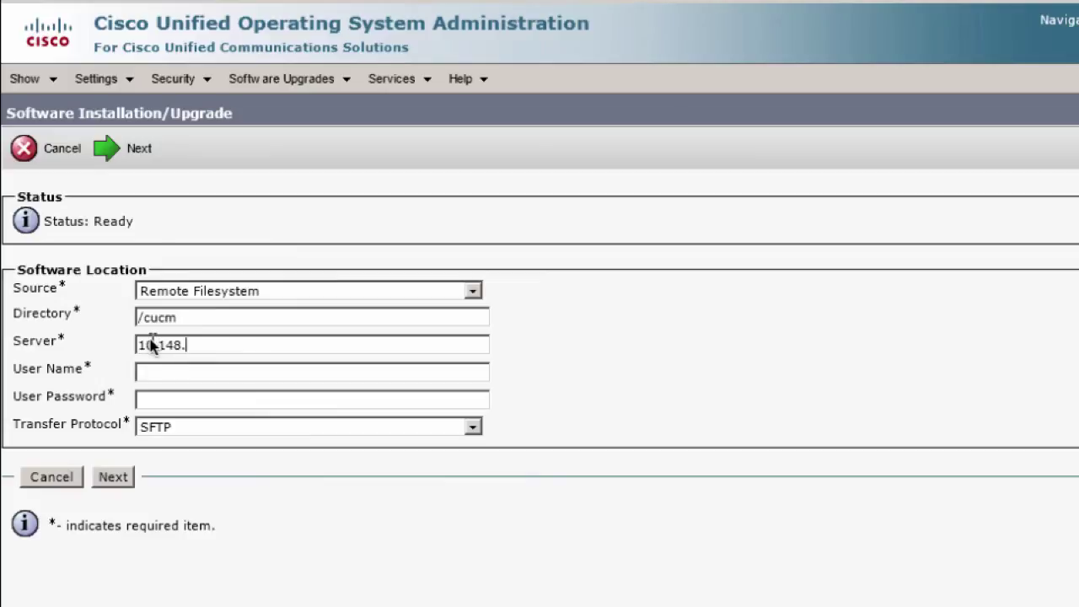
text(1.7)
key(Tab)
text(admin)
key(Tab)
text(********)
click(472, 428)
click(180, 462)
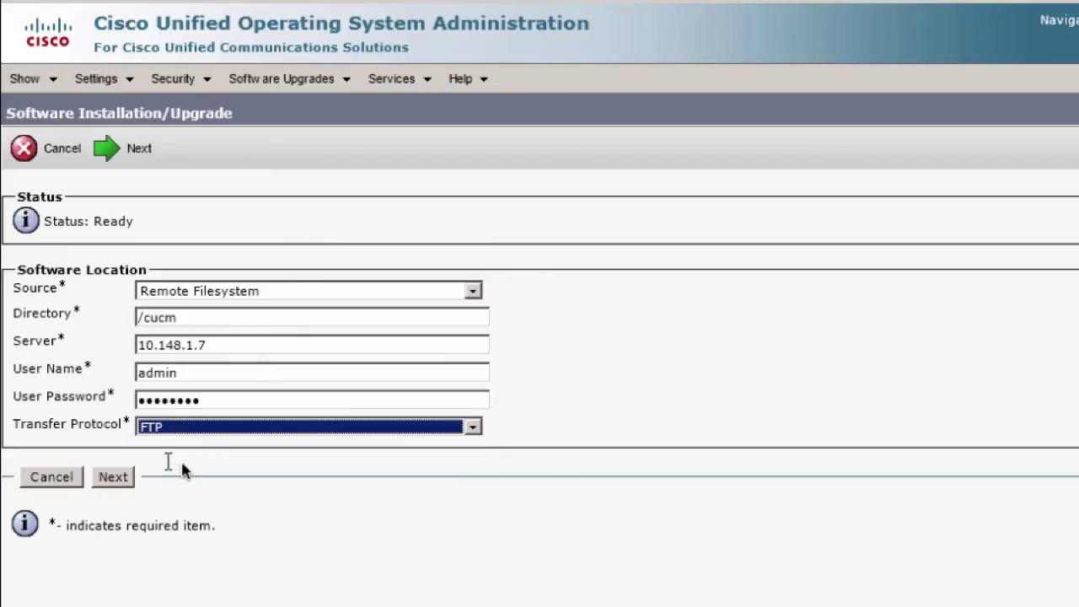
click(185, 469)
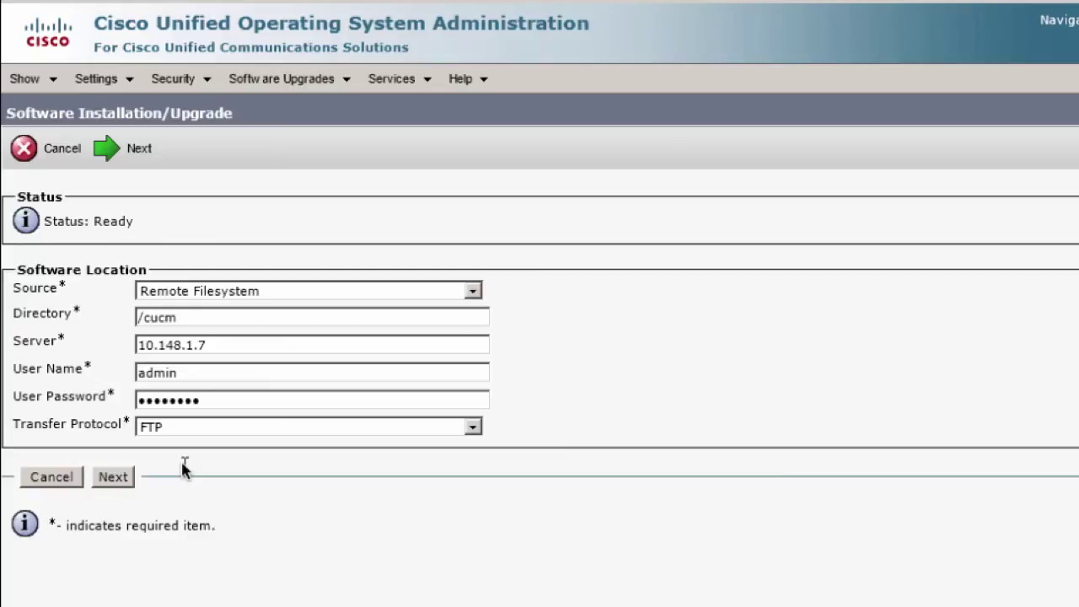
click(112, 478)
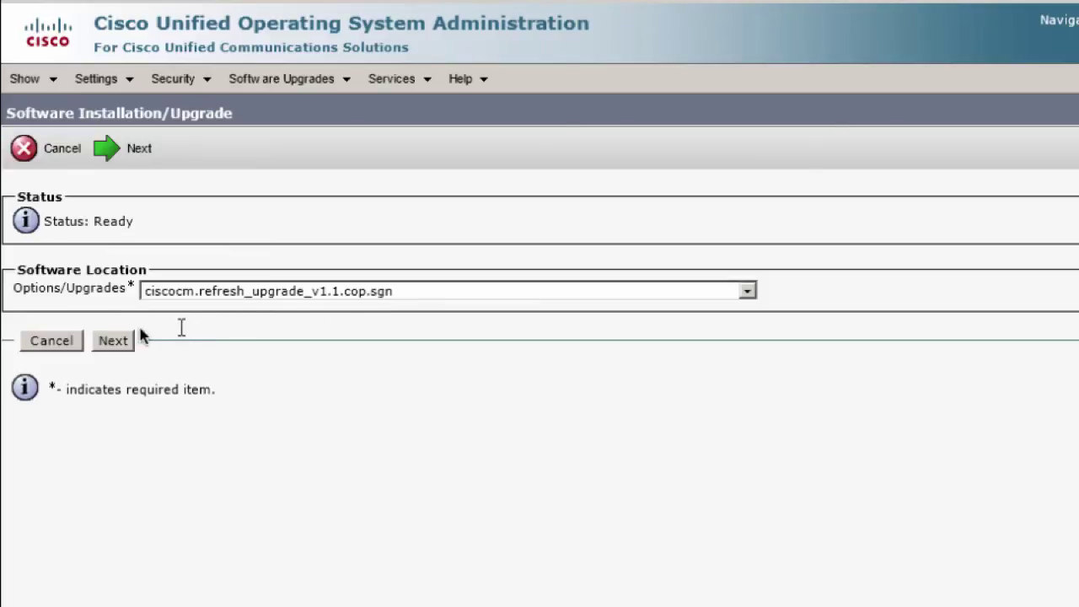
Step: Accept ciscocm.refresh_upgrade_v1.1.cop.sgn and run its installation until it reads Complete
click(113, 341)
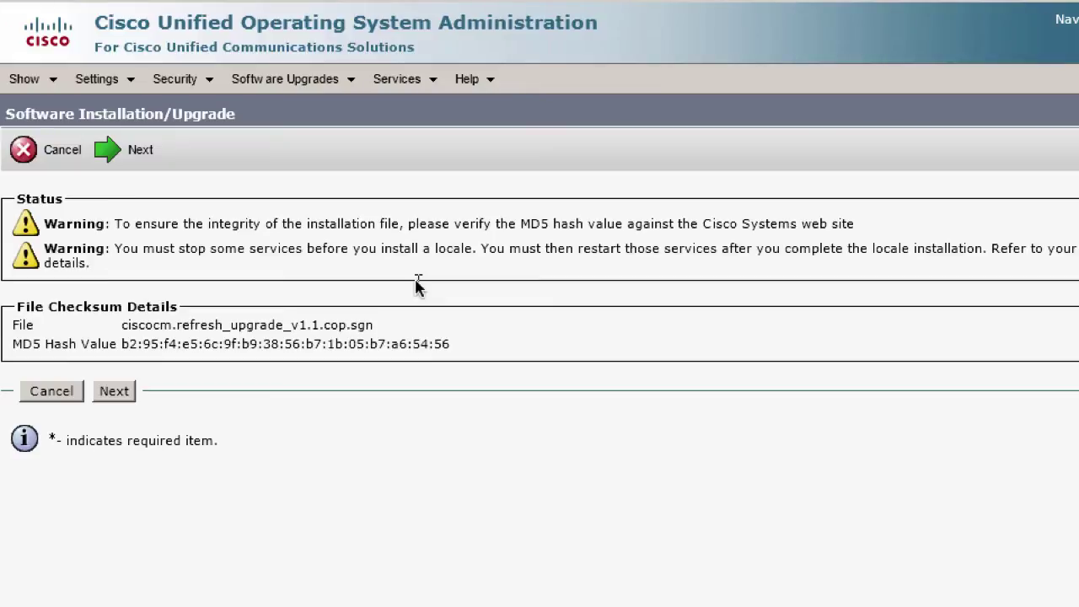
click(116, 391)
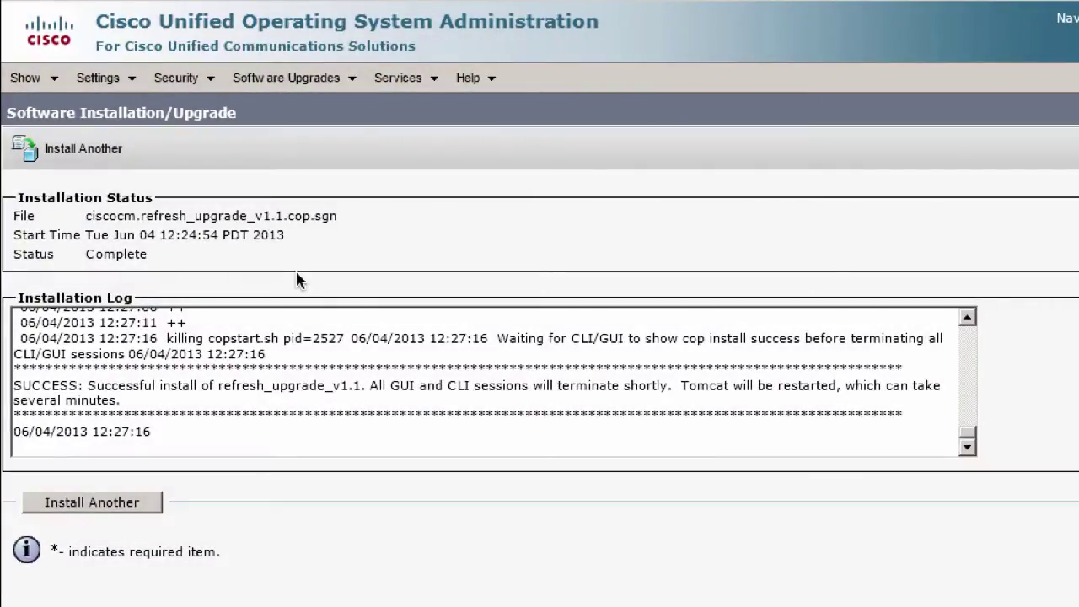
Step: Choose Install Another, sign back in as admin, and reopen Software Upgrades > Install/Upgrade
click(122, 515)
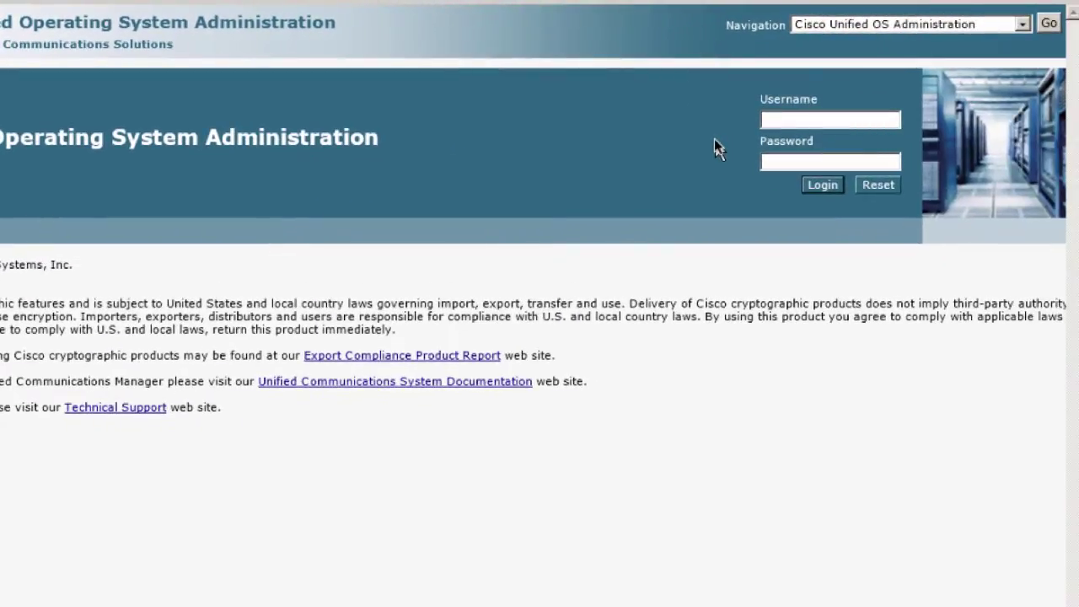
text(admin)
key(Tab)
text(********)
key(Tab)
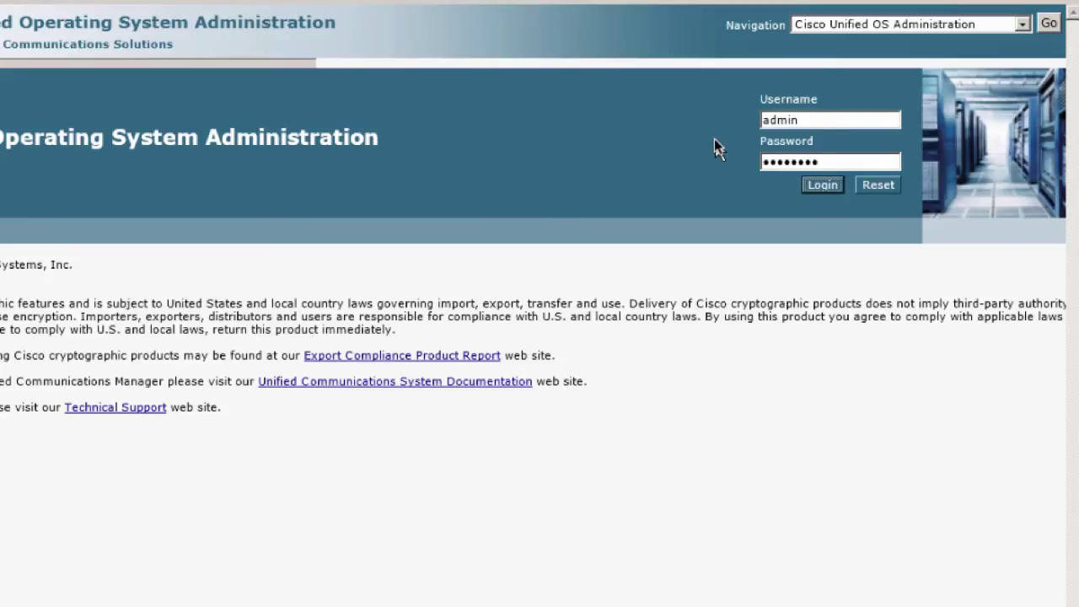
key(Return)
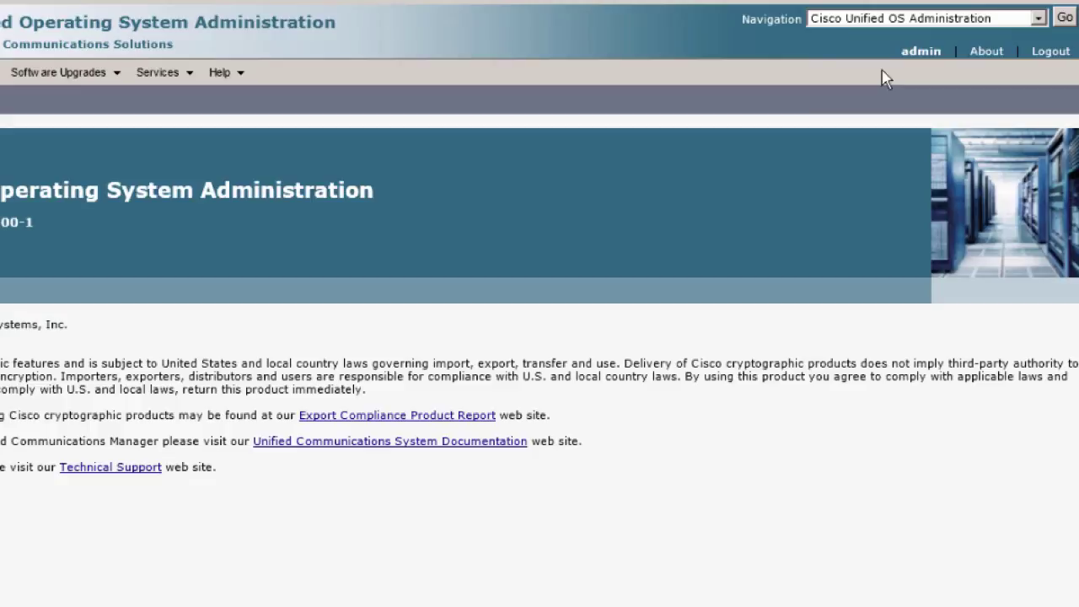
click(65, 74)
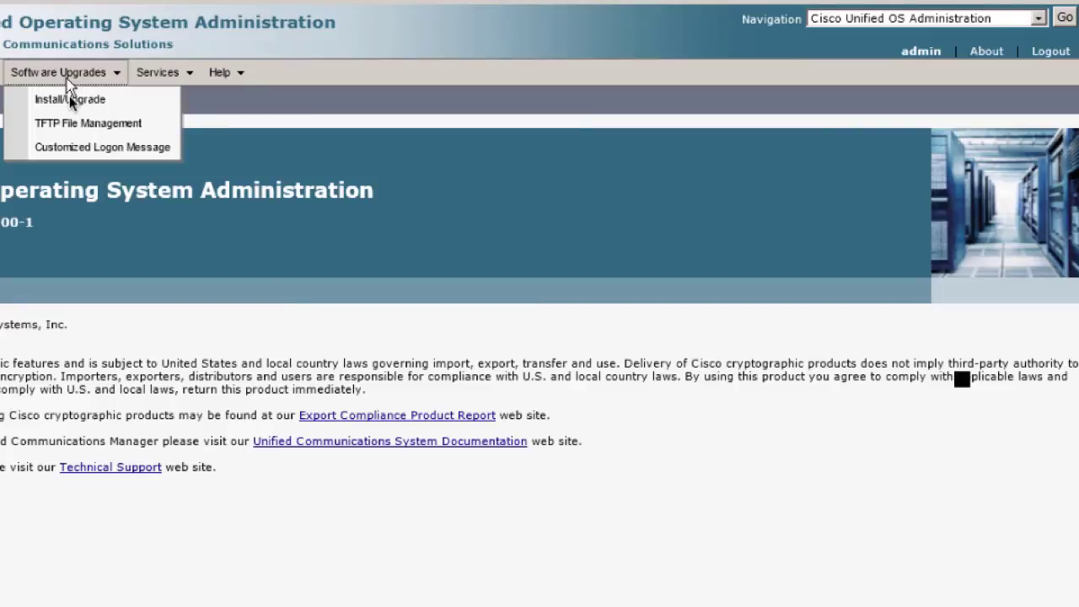
click(70, 100)
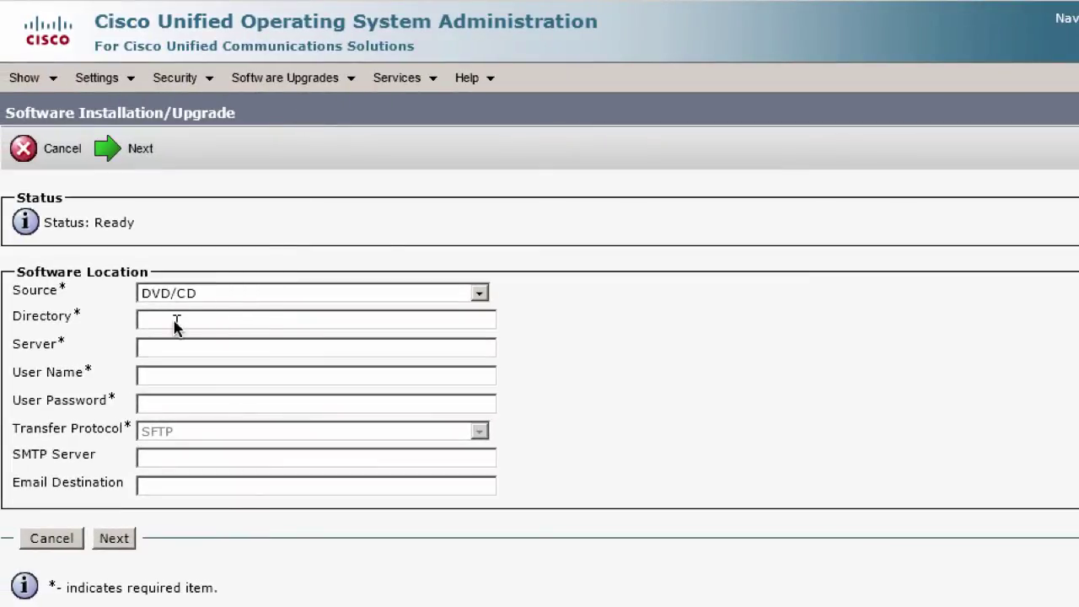
Step: Load LOCAL_UCSInstall_UCOS_9.0.1.10000-37.sgn.iso from disc directory / and proceed to its checksum page
text(/)
click(110, 548)
click(114, 540)
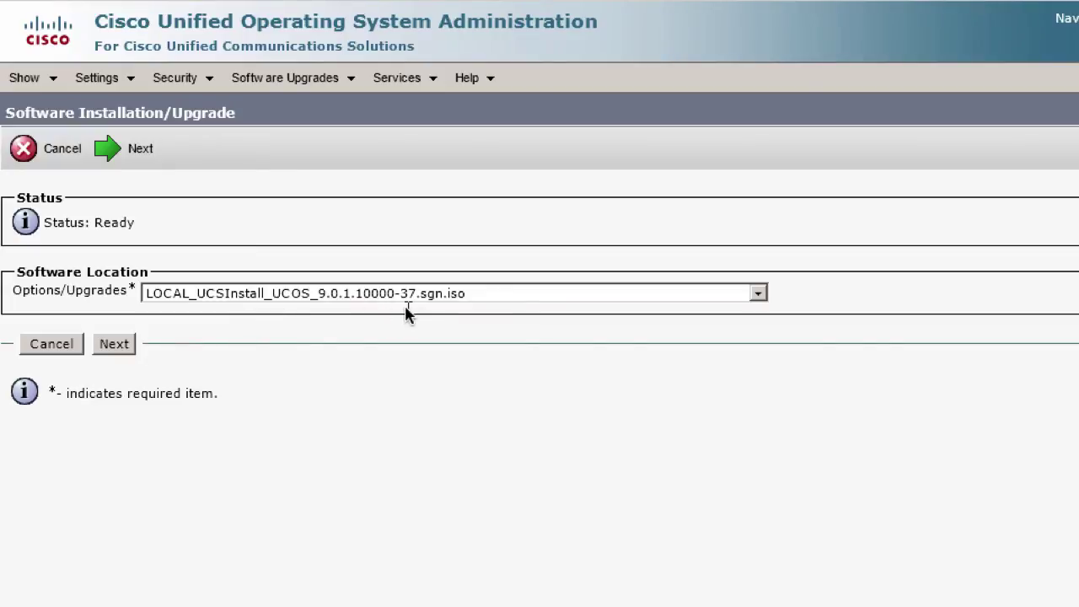
click(114, 346)
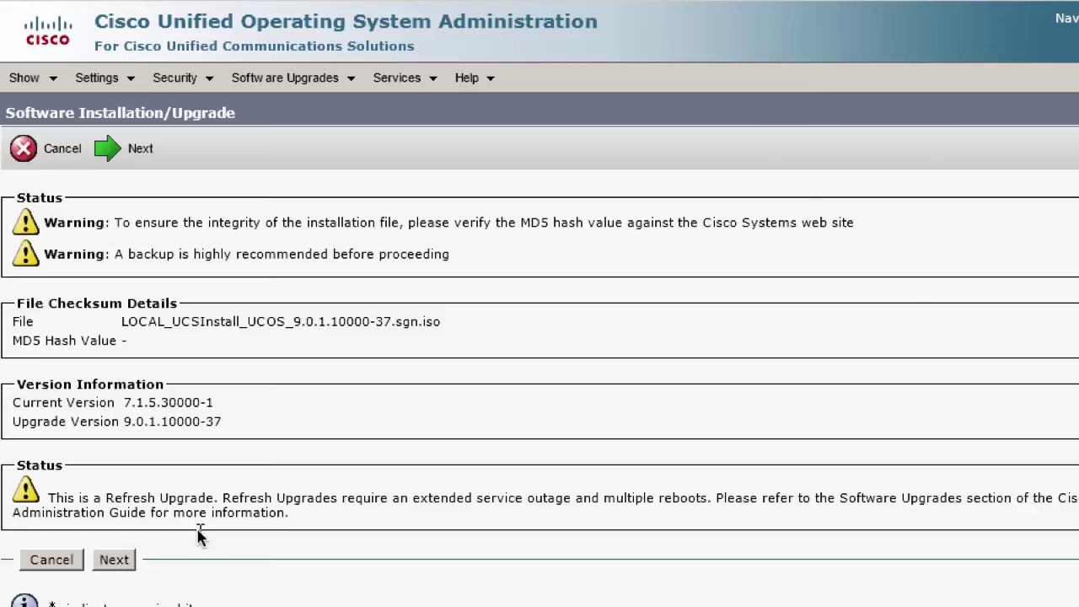
Step: Start the refresh upgrade to 9.0.1.10000-37, accept the reboot warning, and let it finish
click(127, 565)
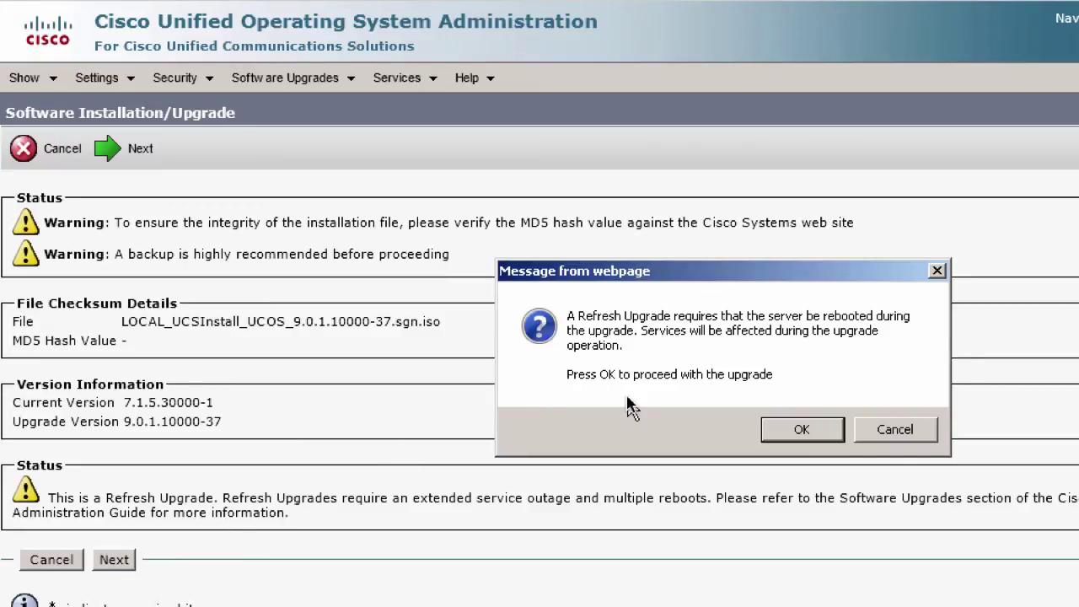
click(796, 432)
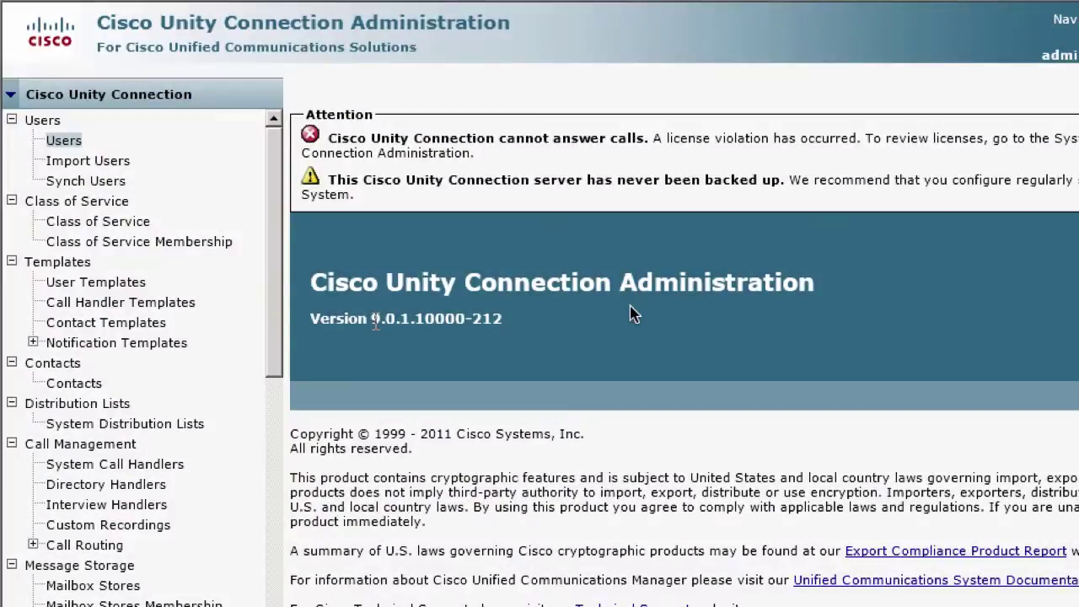
double_click(316, 306)
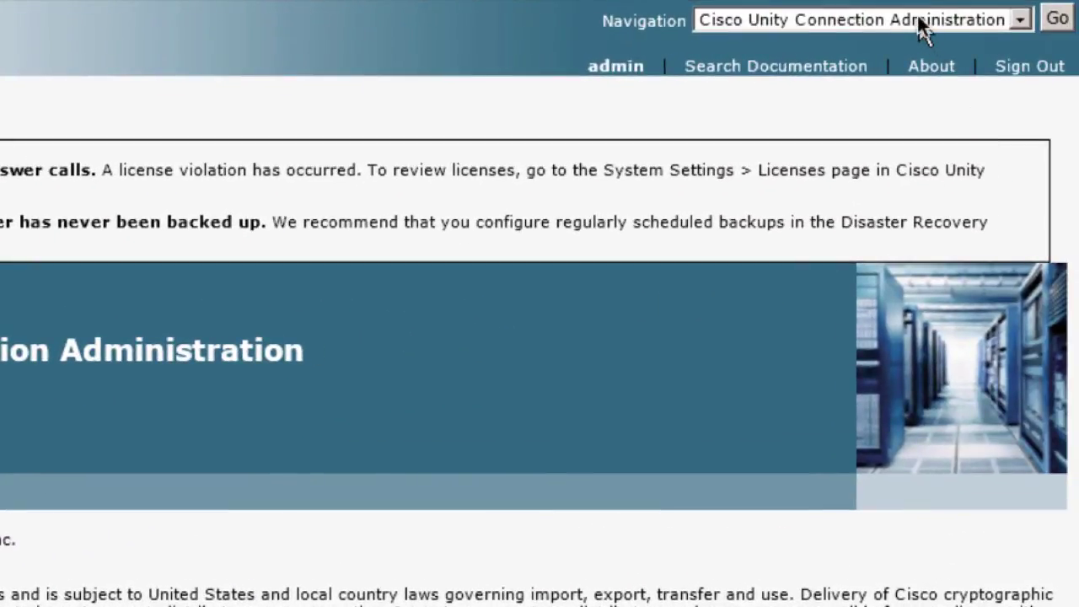
Step: Go to Disaster Recovery System from Navigation and log in with the account password
click(922, 30)
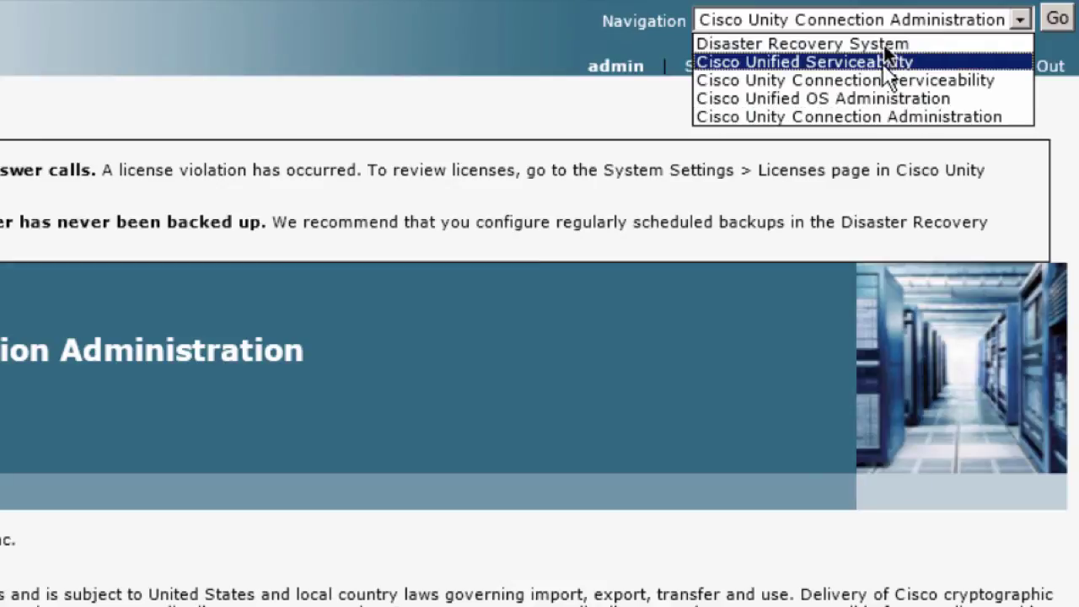
click(884, 45)
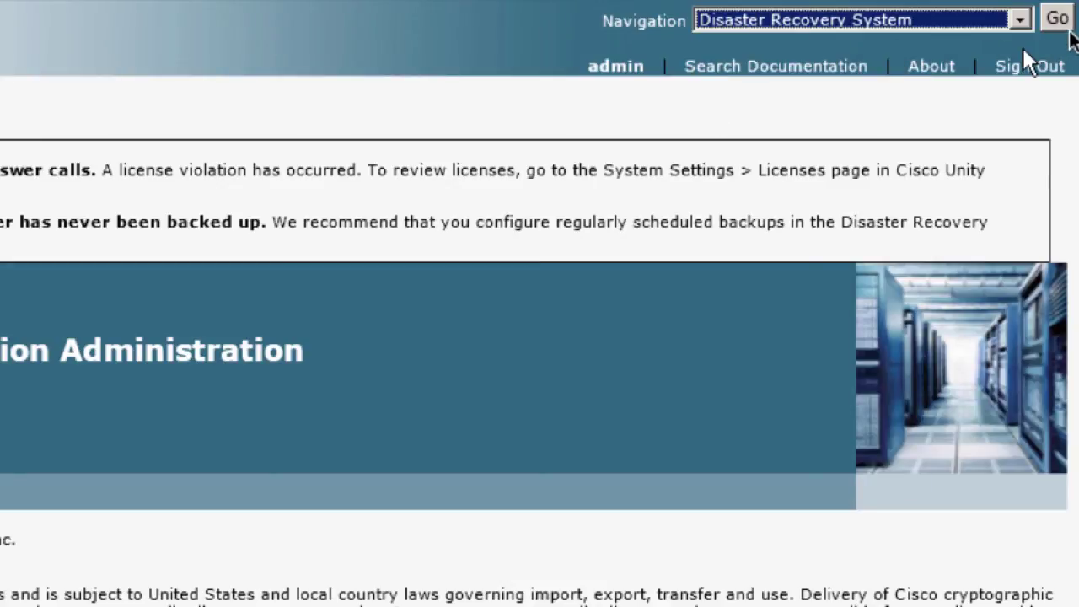
click(1061, 24)
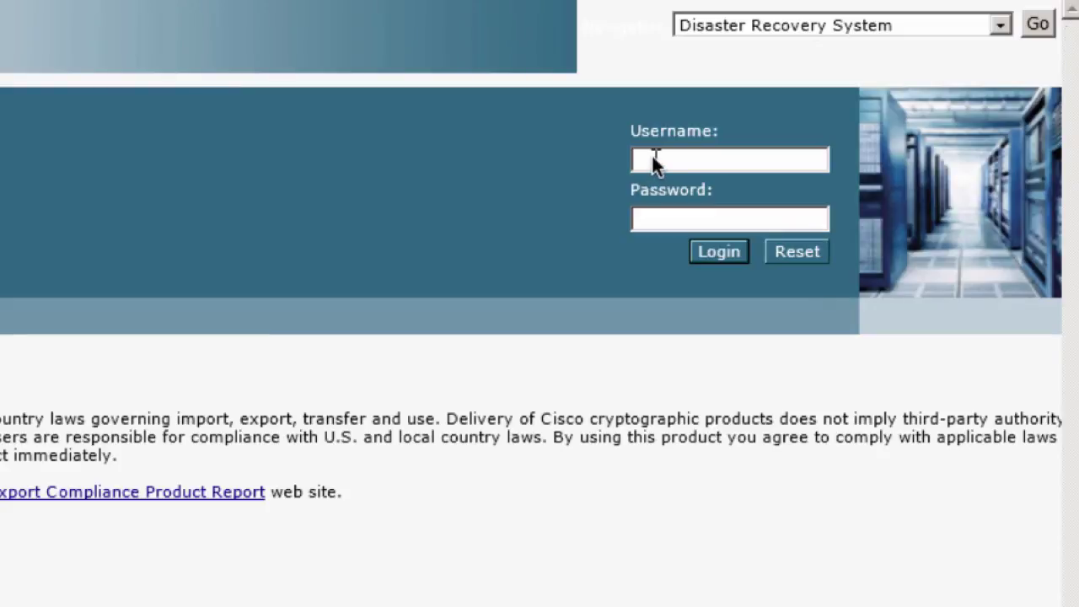
key(Tab)
text(password)
key(Return)
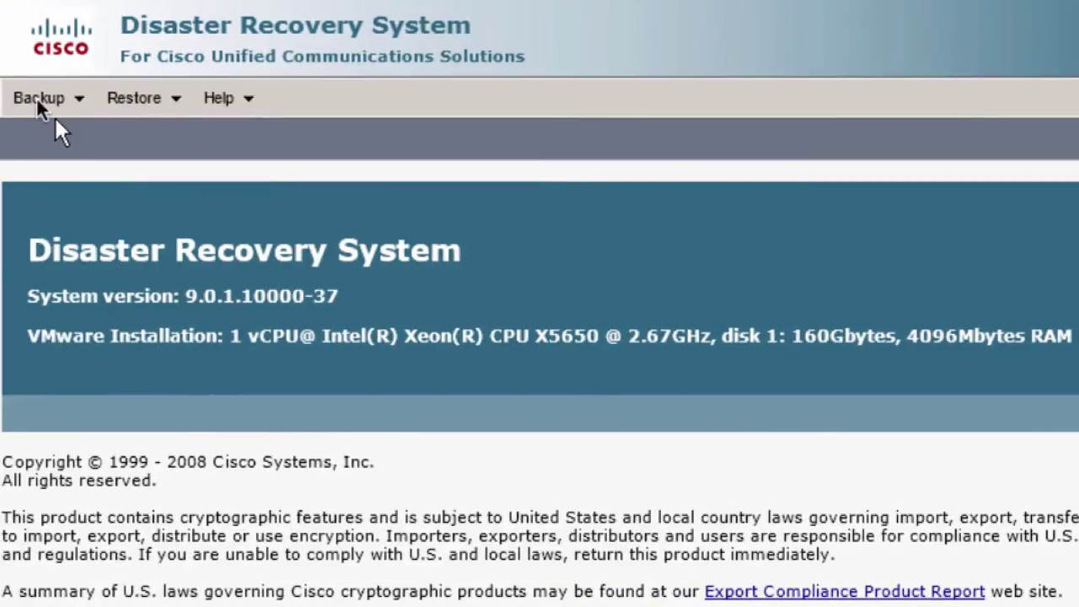
Step: Add a new backup device named 'backup' under Backup > Backup Device
click(34, 97)
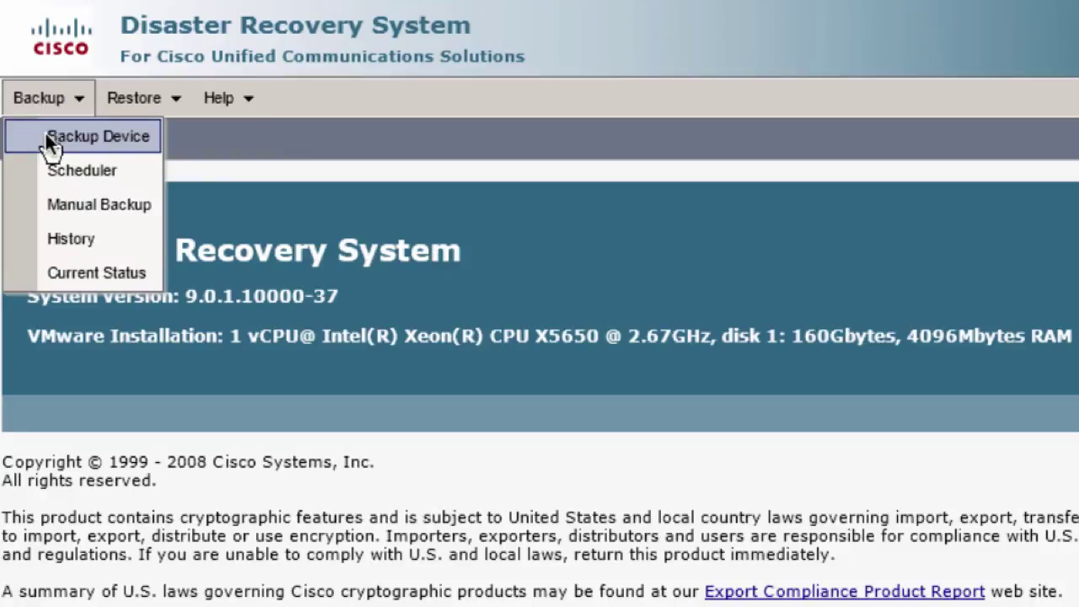
click(45, 135)
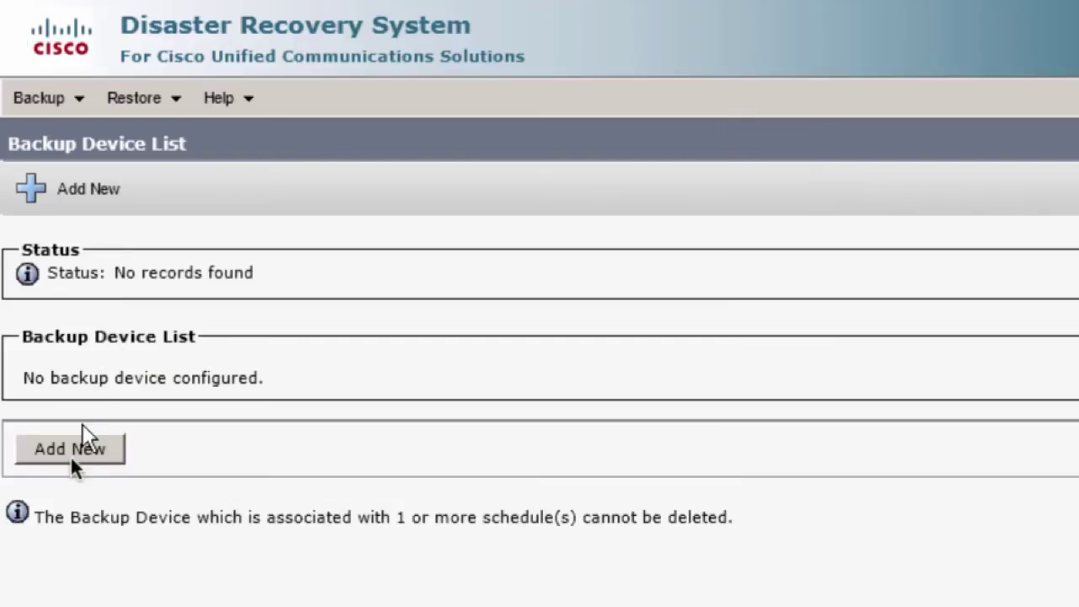
click(72, 458)
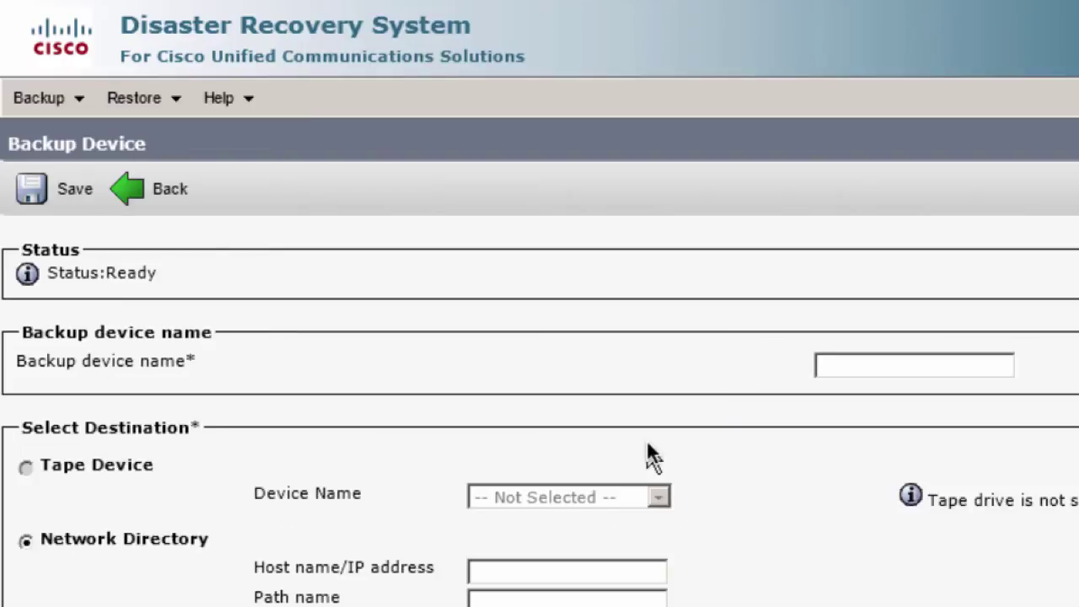
click(848, 374)
text(backup)
Step: Point it at network directory /cucdrs on 10.148.1.7 with admin credentials and save
click(559, 574)
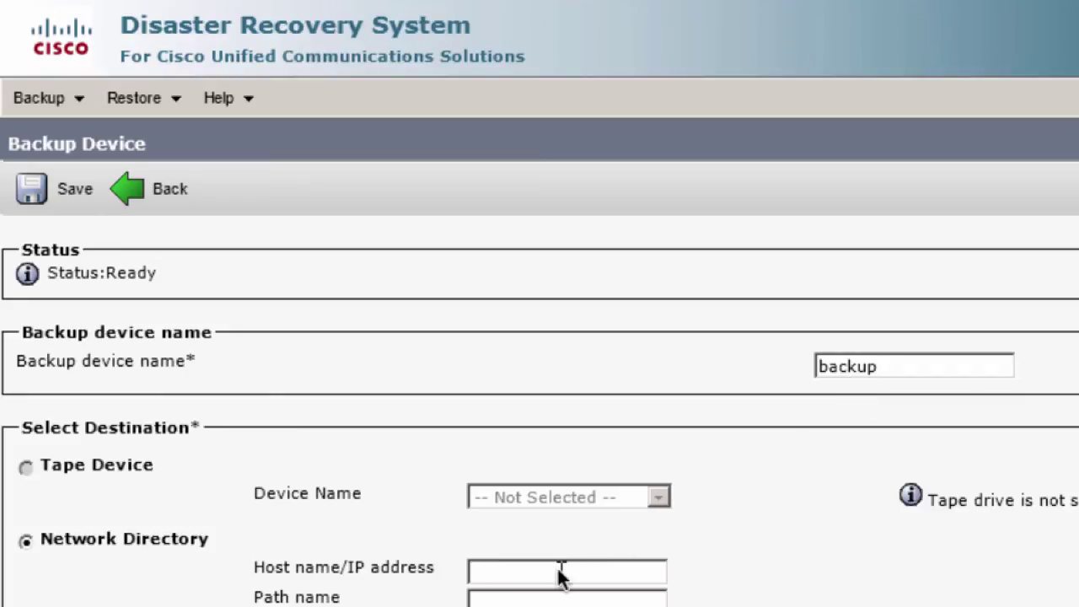
text(10.148.1.7)
key(Tab)
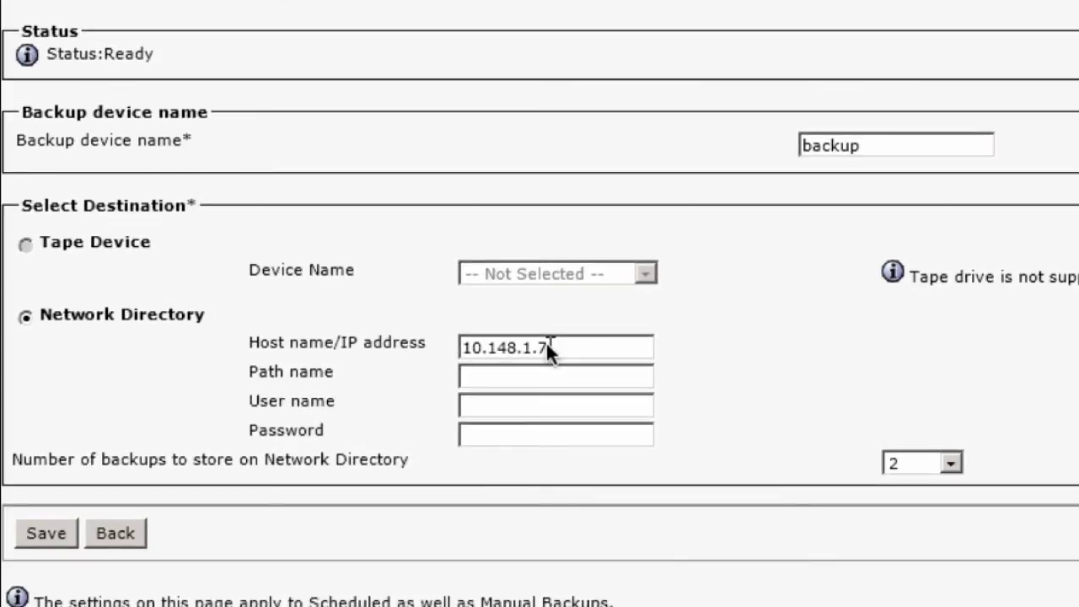
text(/cucdrs)
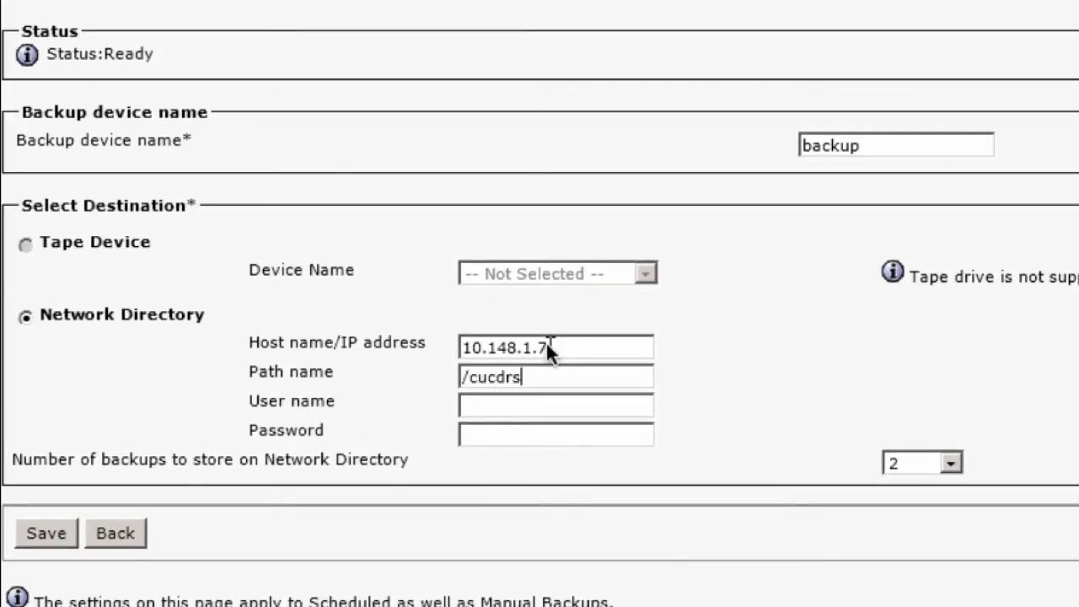
key(Tab)
text(admin)
key(Tab)
text(•••••••••)
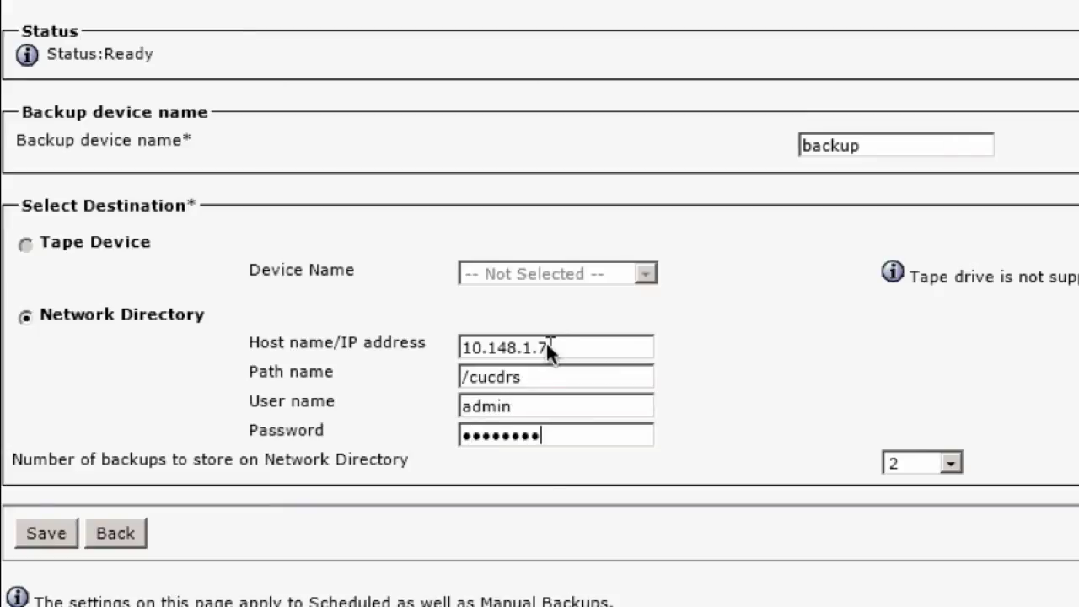
click(63, 533)
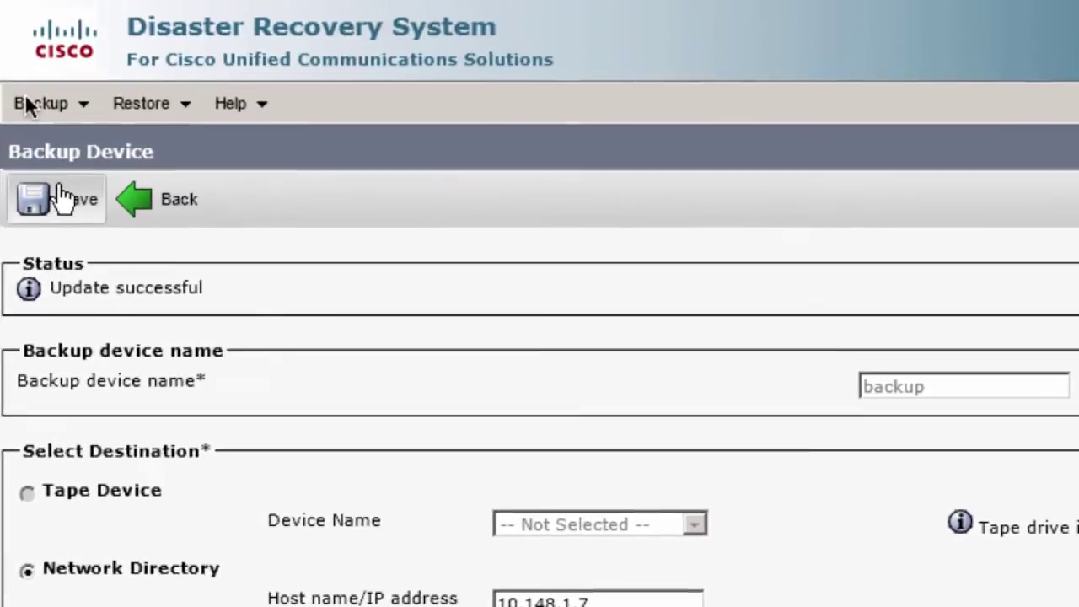
Step: Open Manual Backup and choose the backup device as the destination
click(27, 103)
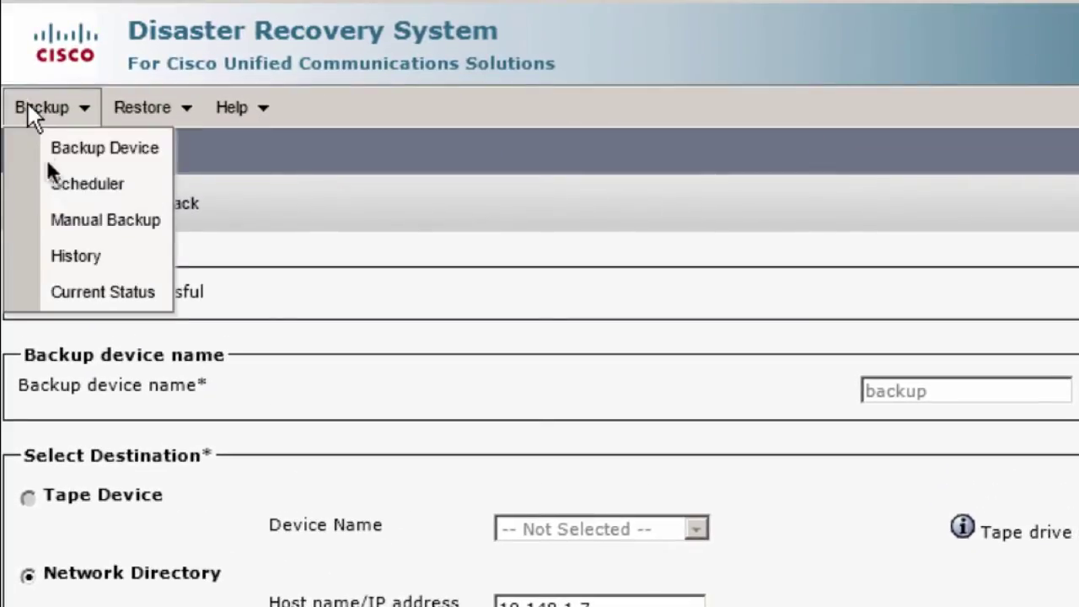
click(63, 219)
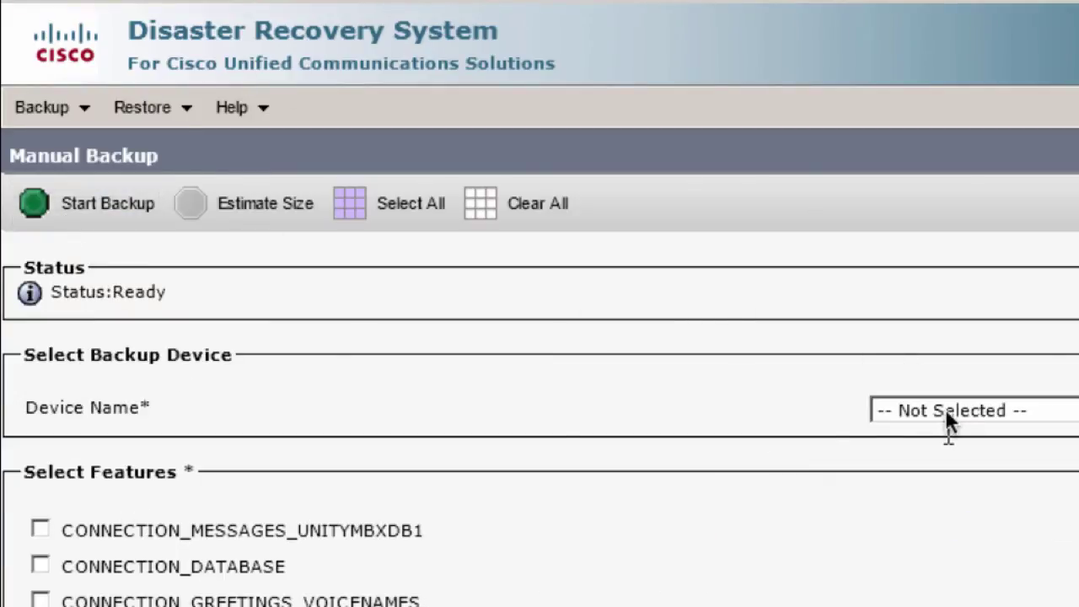
click(945, 408)
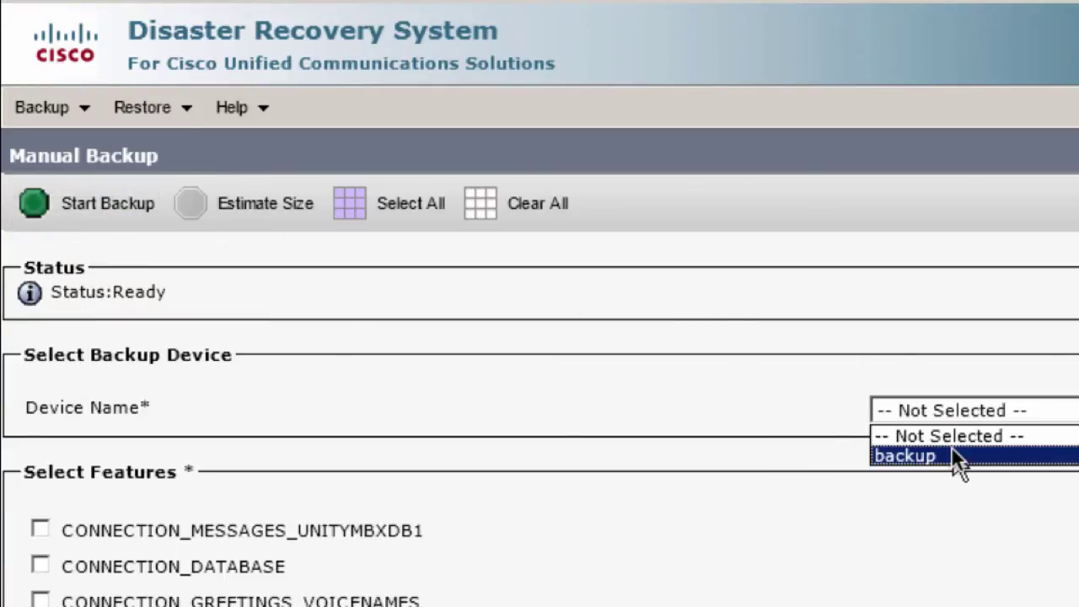
click(955, 455)
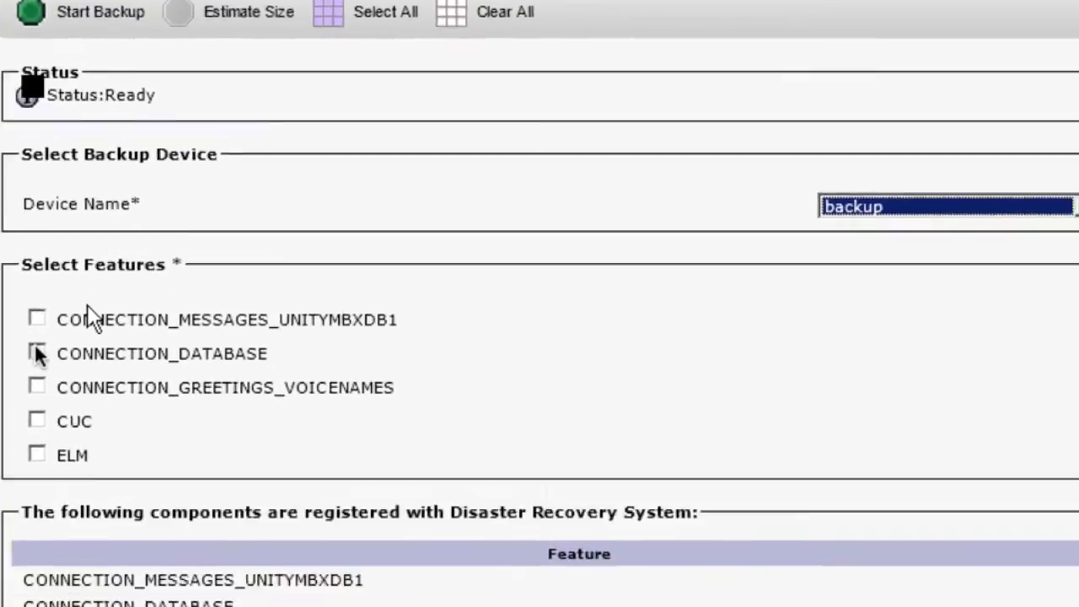
Step: Select CONNECTION_MESSAGES_UNITYMBXDB1, CONNECTION_DATABASE, CONNECTION_GREETINGS_VOICENAMES and CUC, then start the backup
click(40, 531)
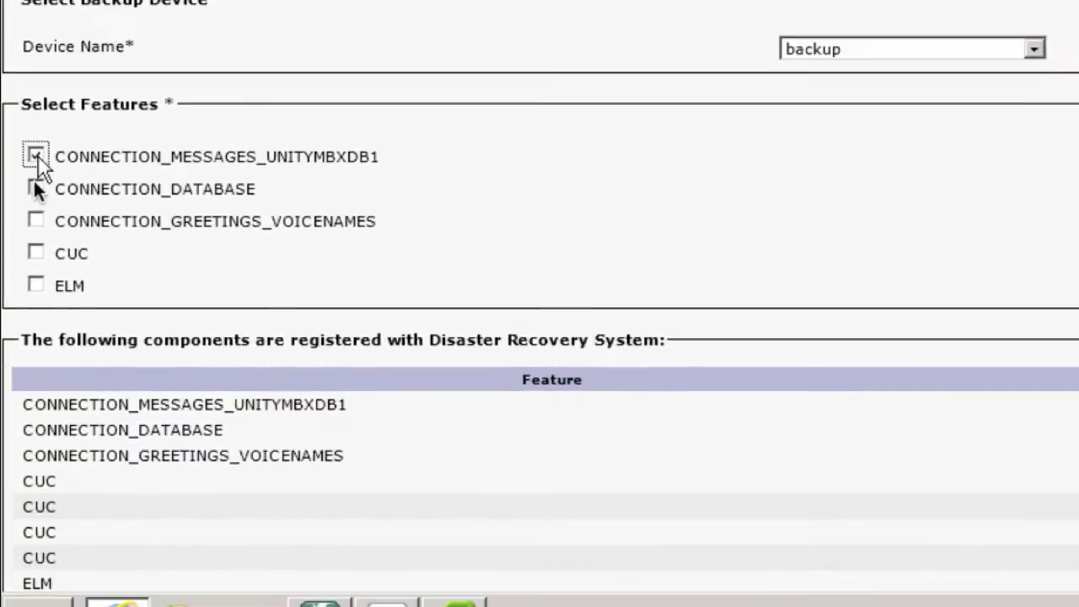
click(36, 189)
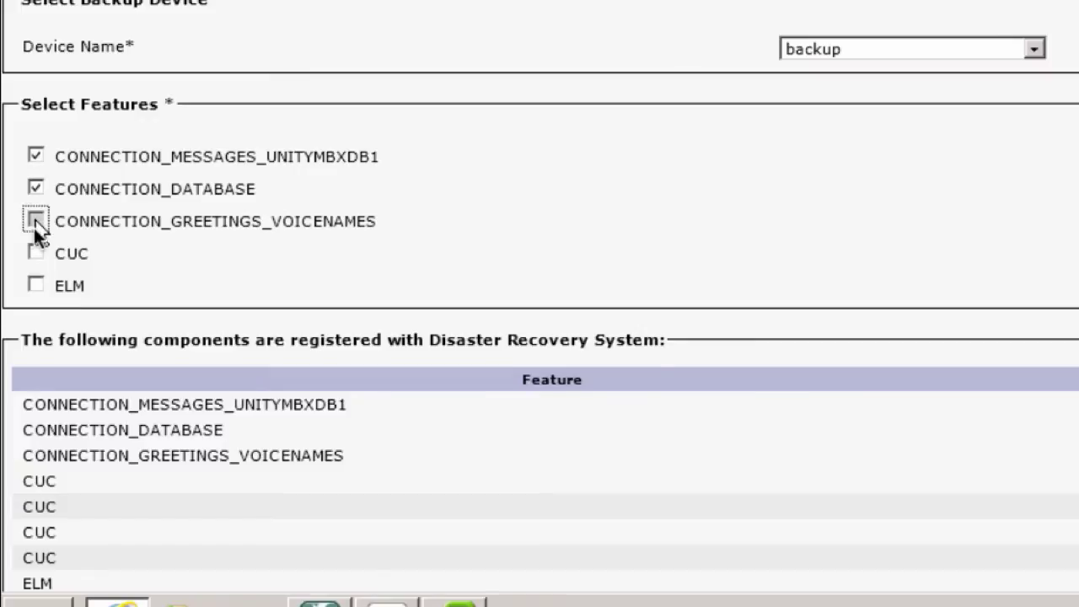
click(35, 222)
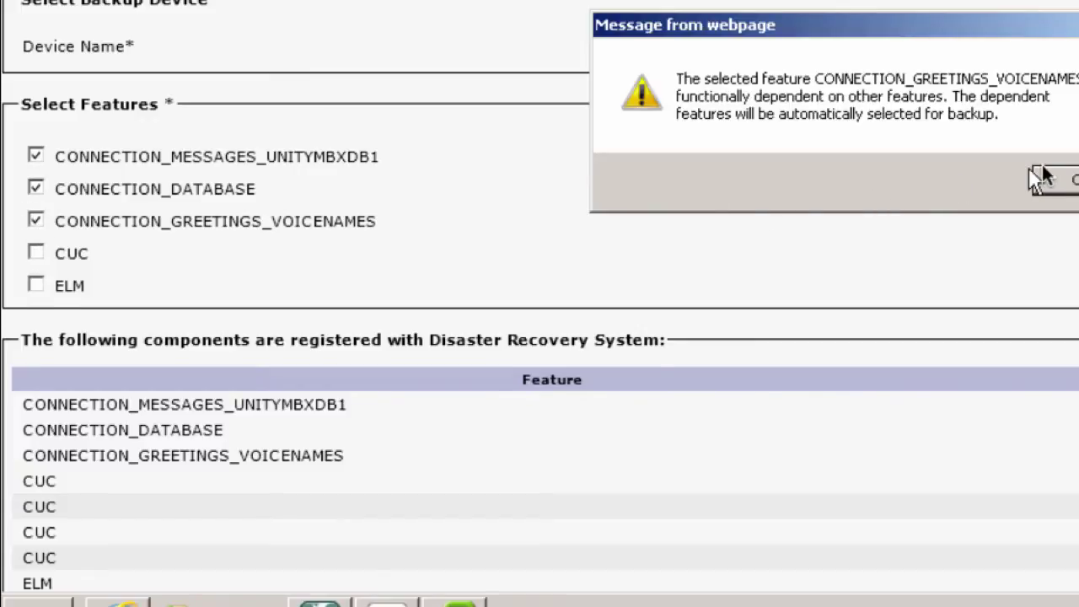
click(1054, 184)
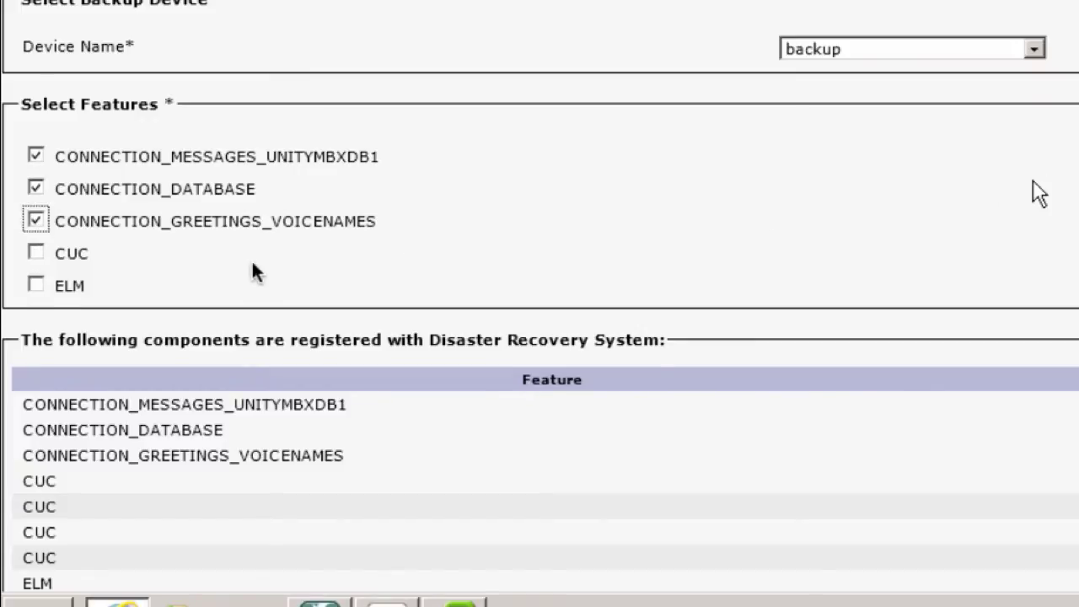
click(35, 253)
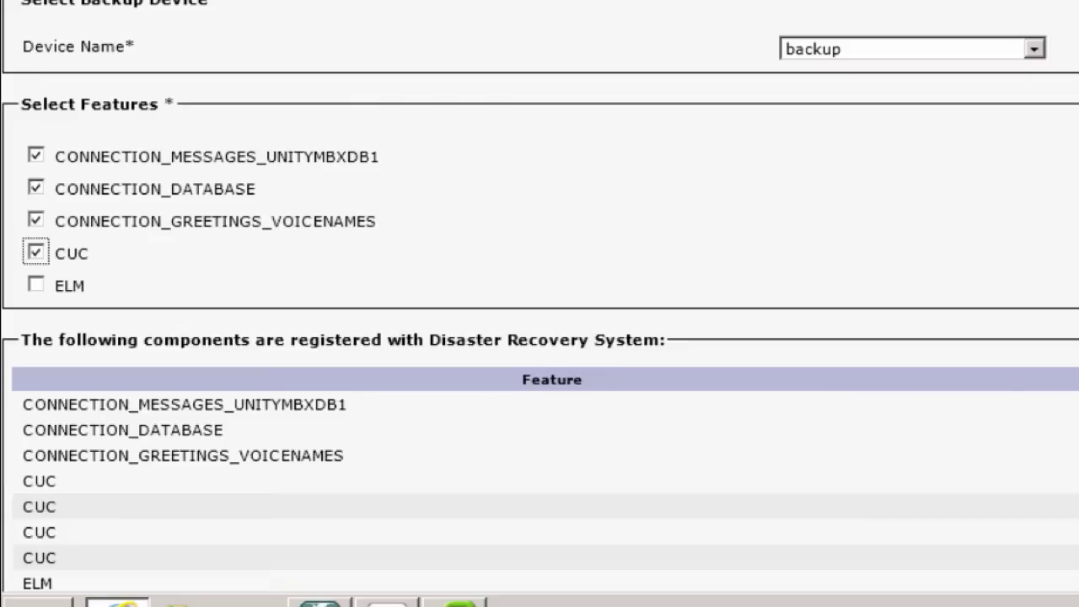
scroll(540, 337, down, 3)
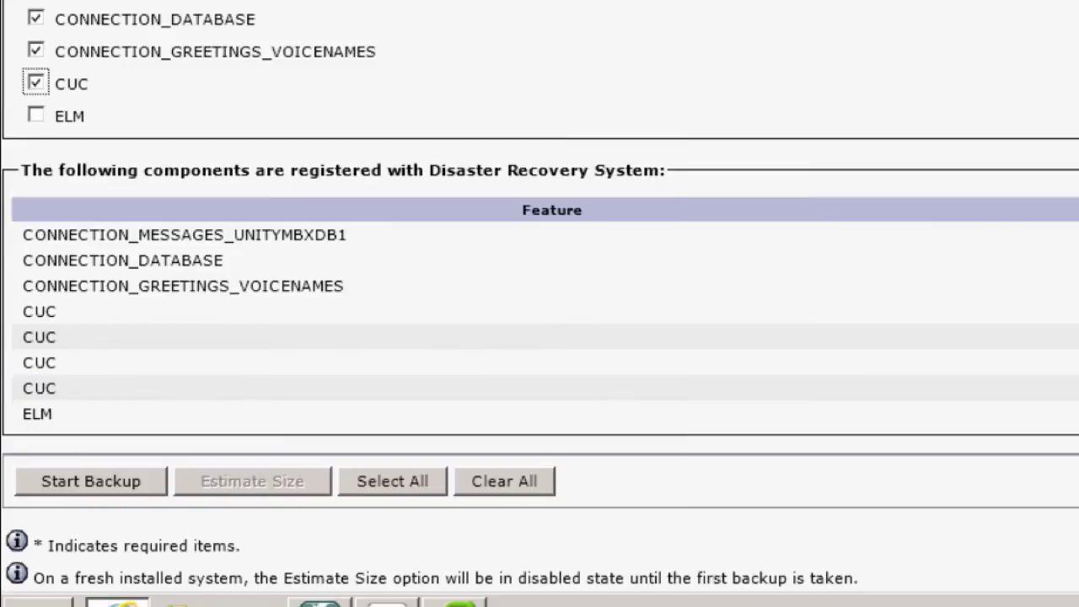
click(82, 488)
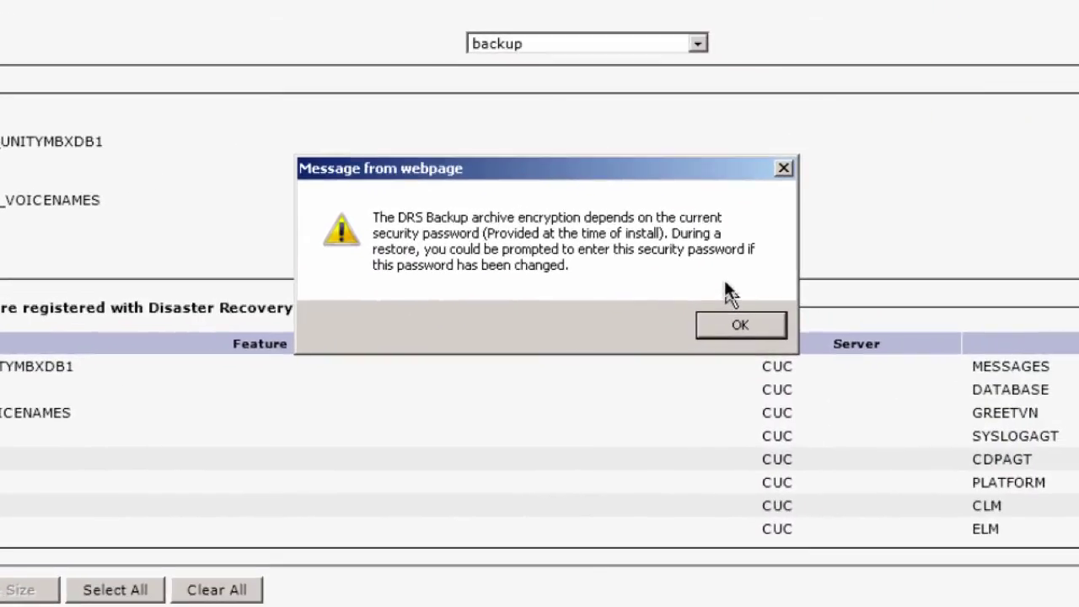
click(722, 325)
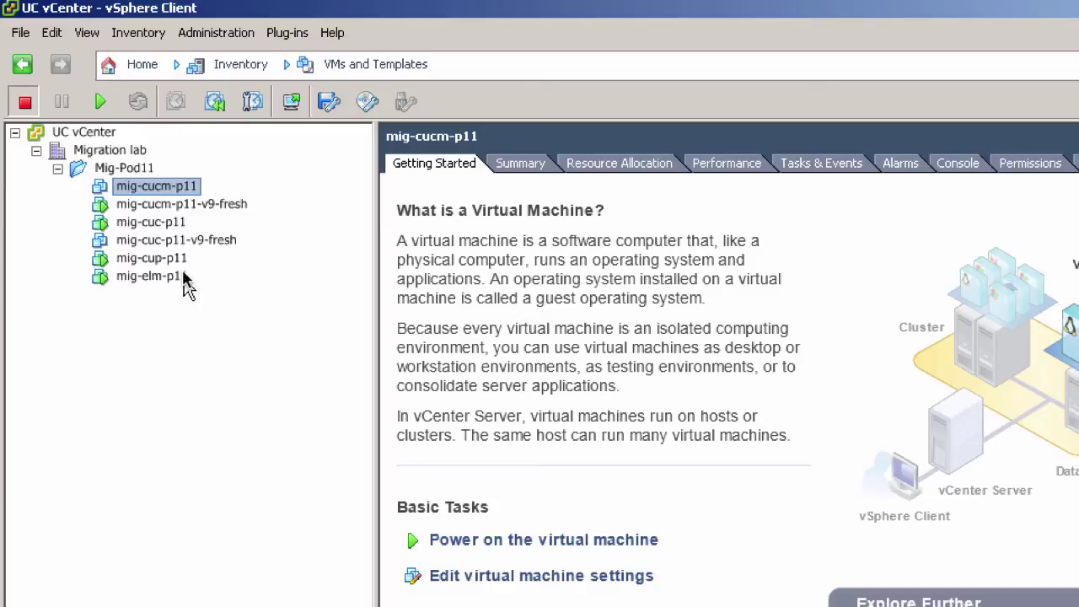
Step: Deploy an OVF template from E:\Templates\CUC_9.0_vmv8_v1.5.ova and advance to its details
click(21, 33)
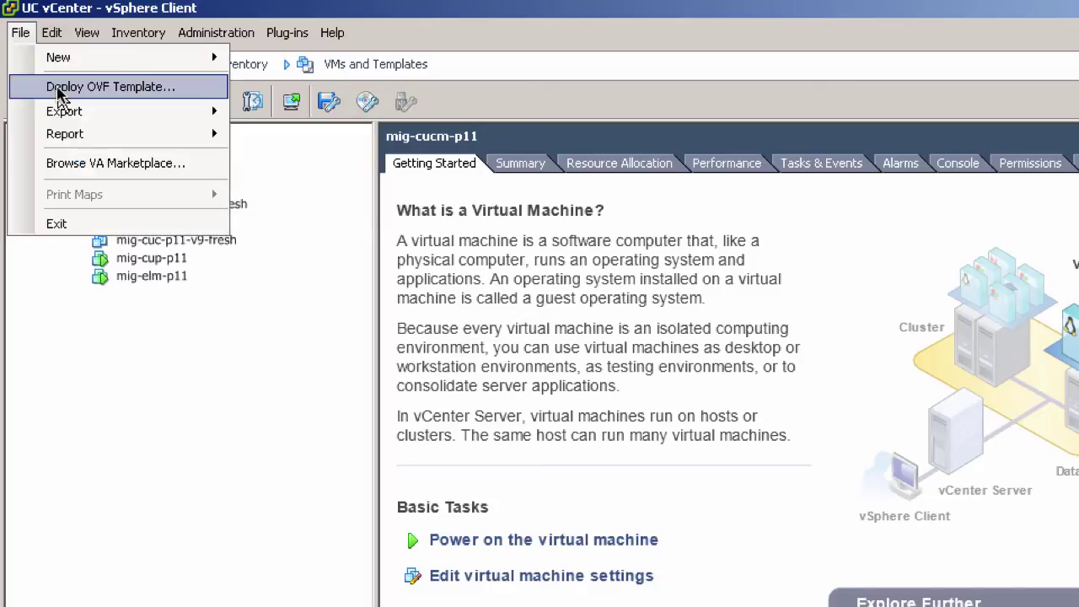
click(52, 85)
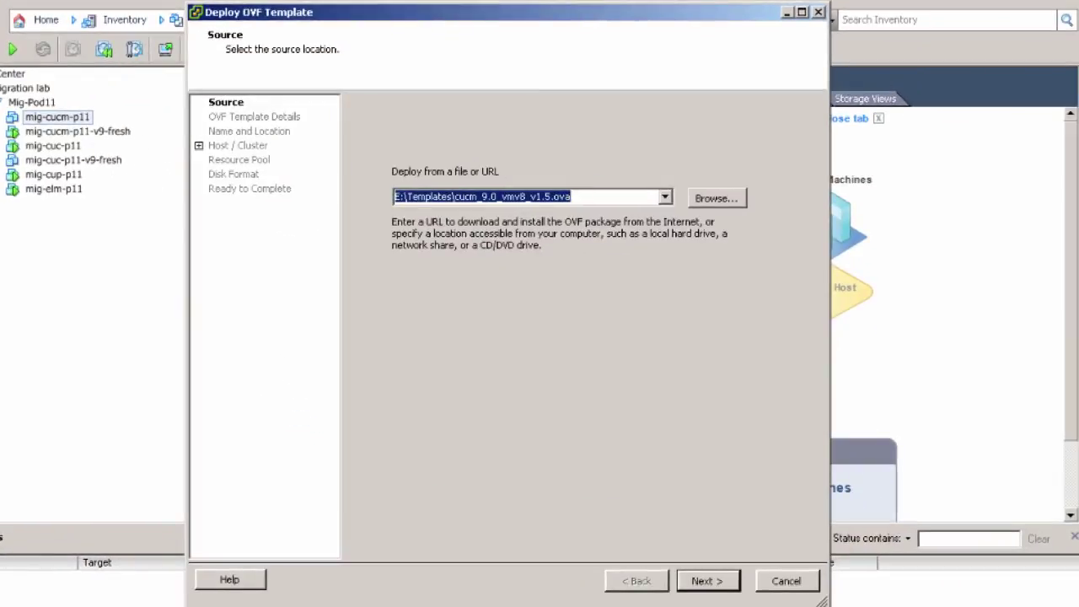
click(715, 199)
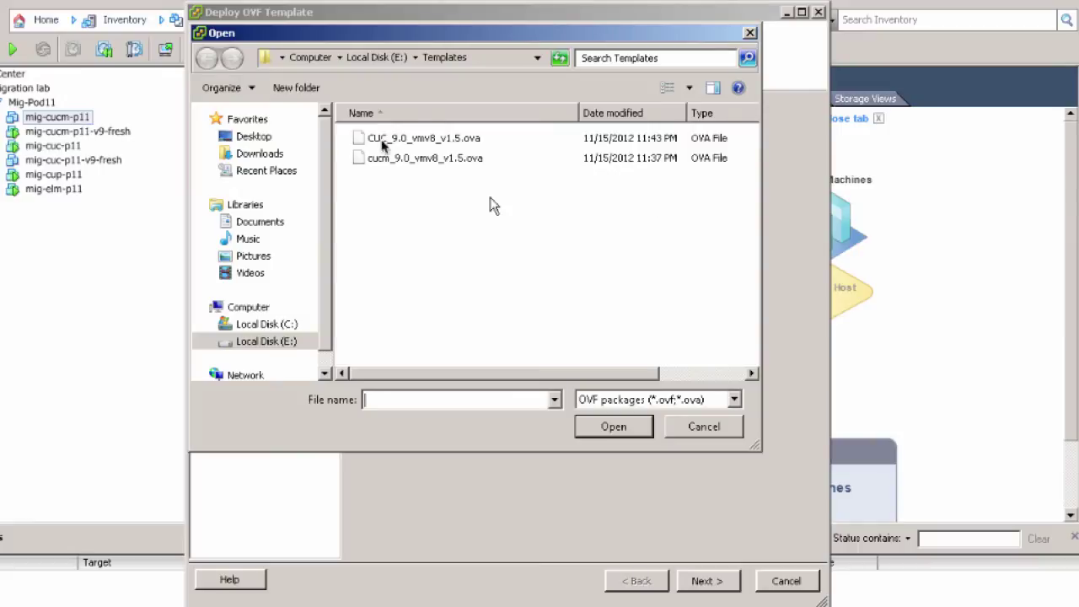
click(378, 142)
double_click(378, 141)
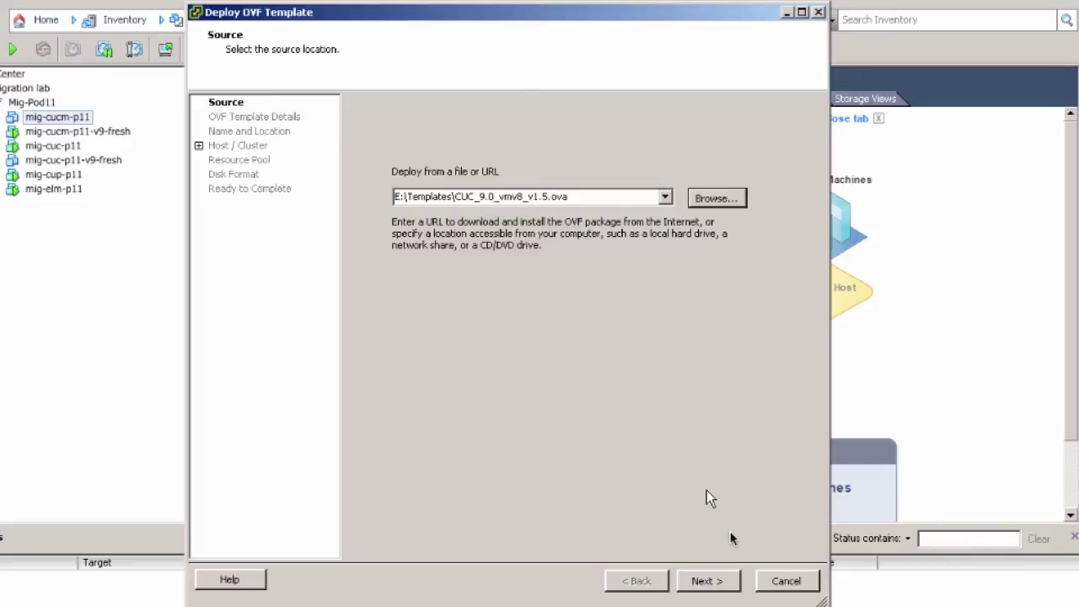
click(705, 580)
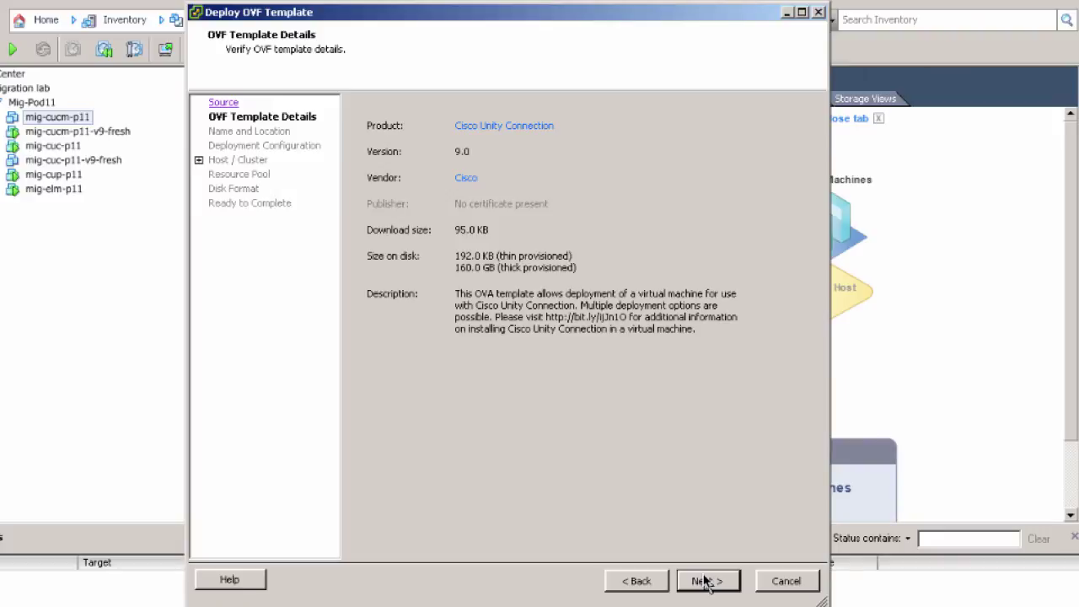
Step: Accept the name Cisco Unity Connection in Mig-Pod11 and keep the 1,000 Users configuration
click(705, 580)
click(479, 265)
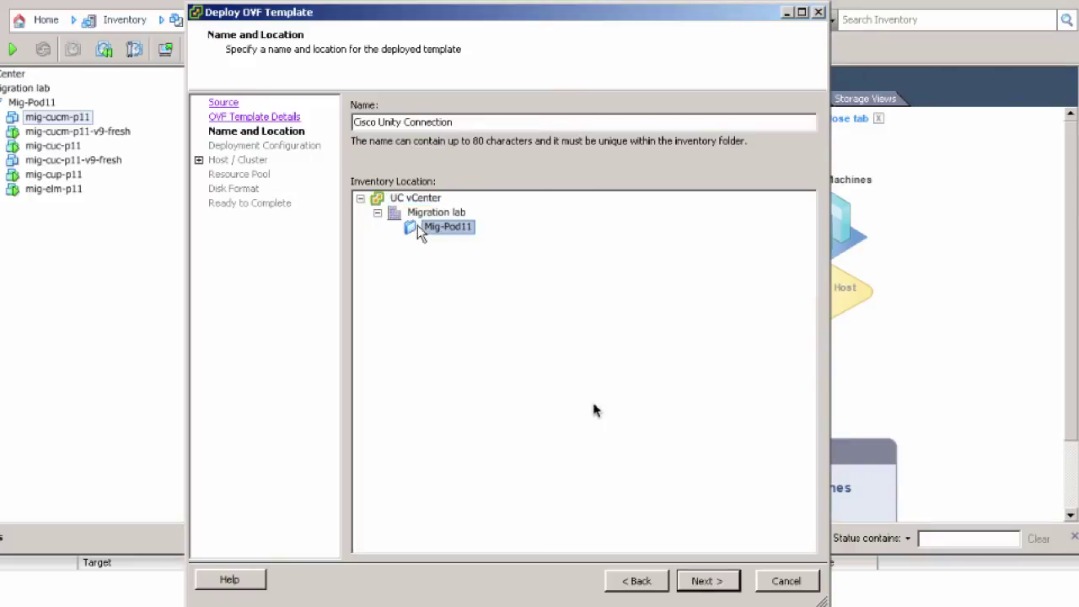
click(705, 582)
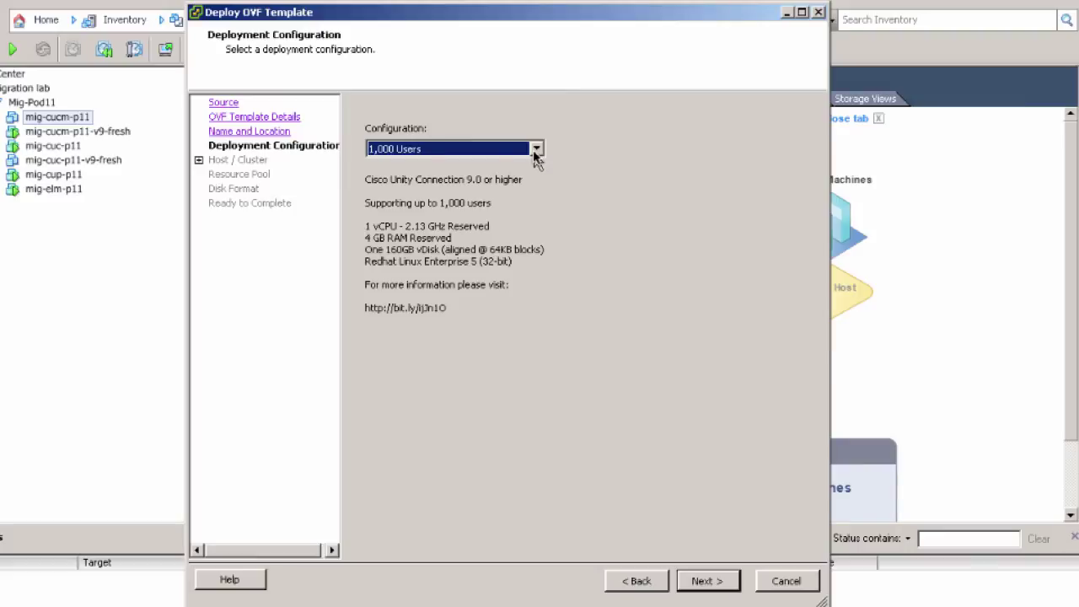
click(536, 150)
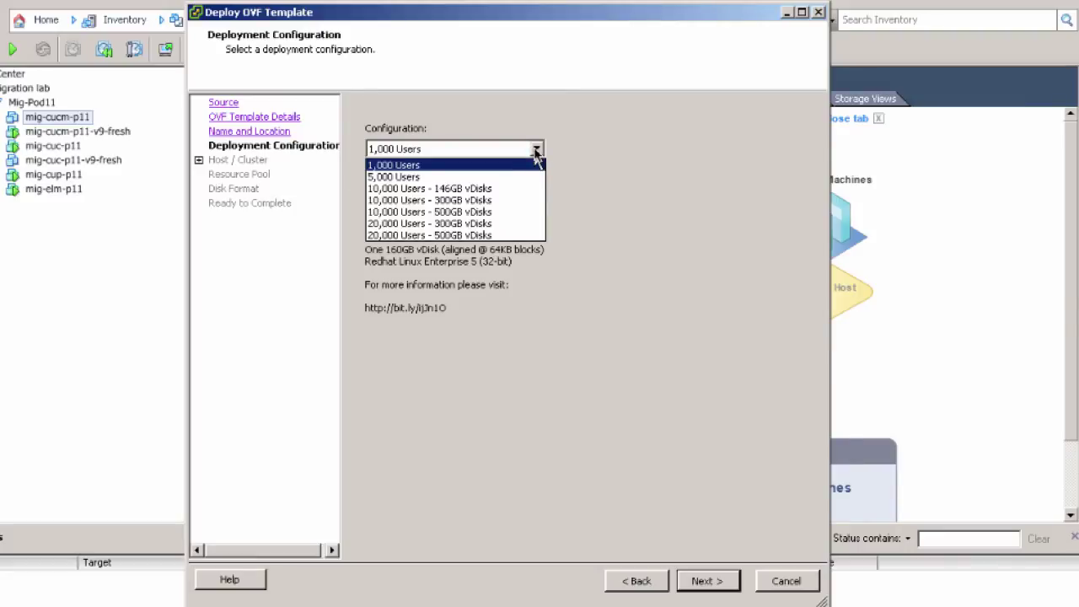
click(536, 151)
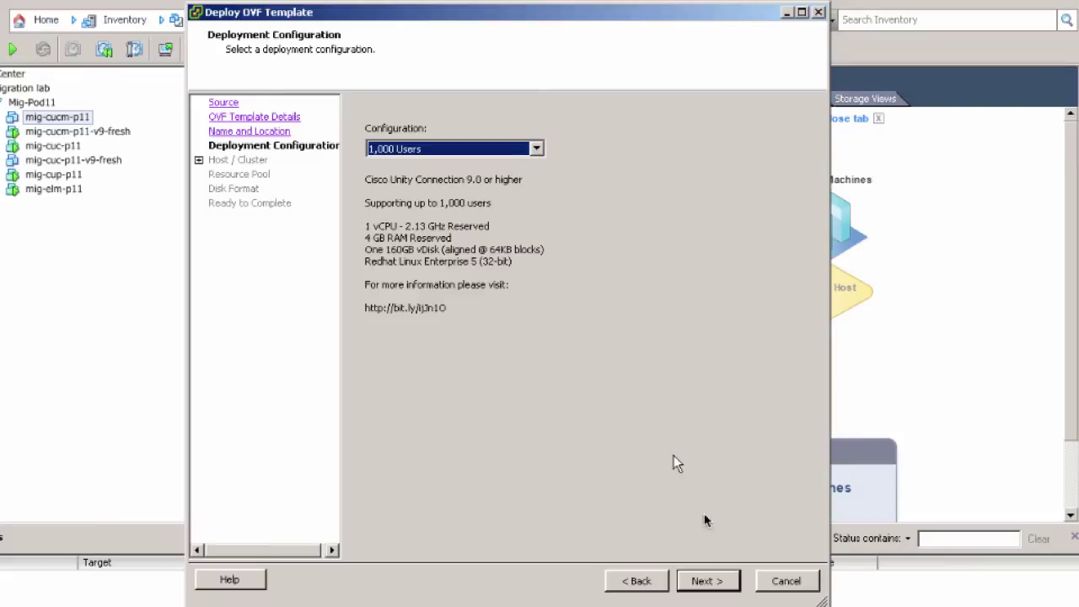
click(705, 581)
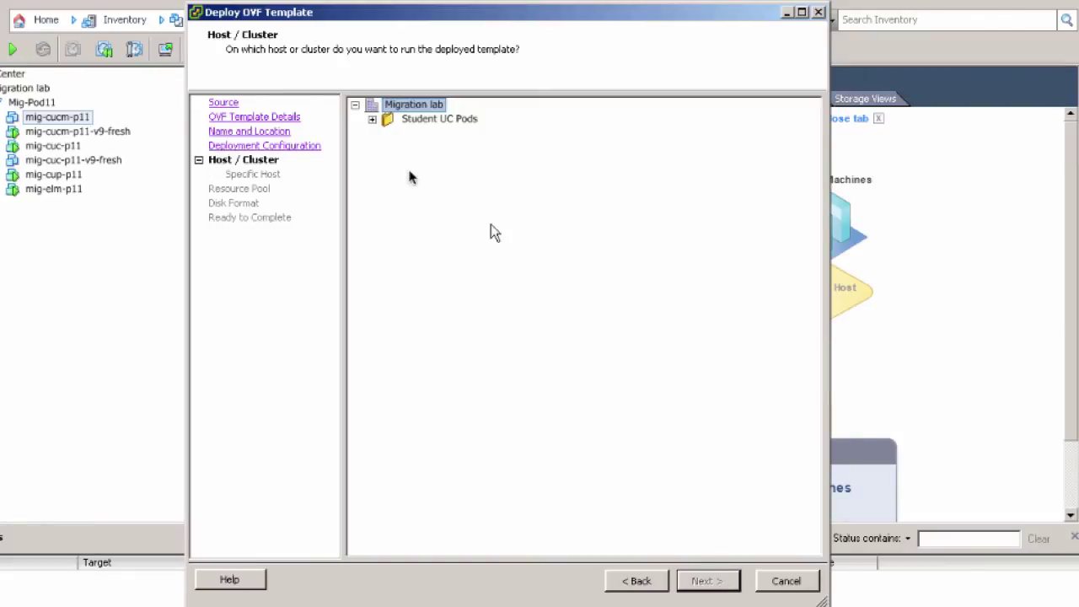
Step: Place the VM on host 192.168.64.68 under Student UC Pods, storing files on VM-Datastore3
click(372, 120)
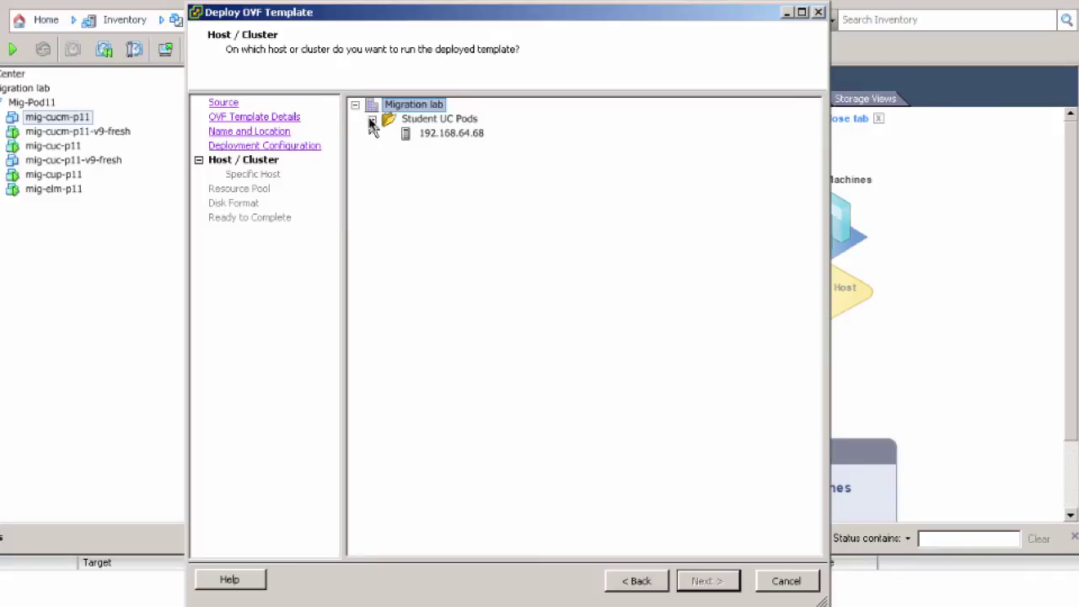
click(415, 135)
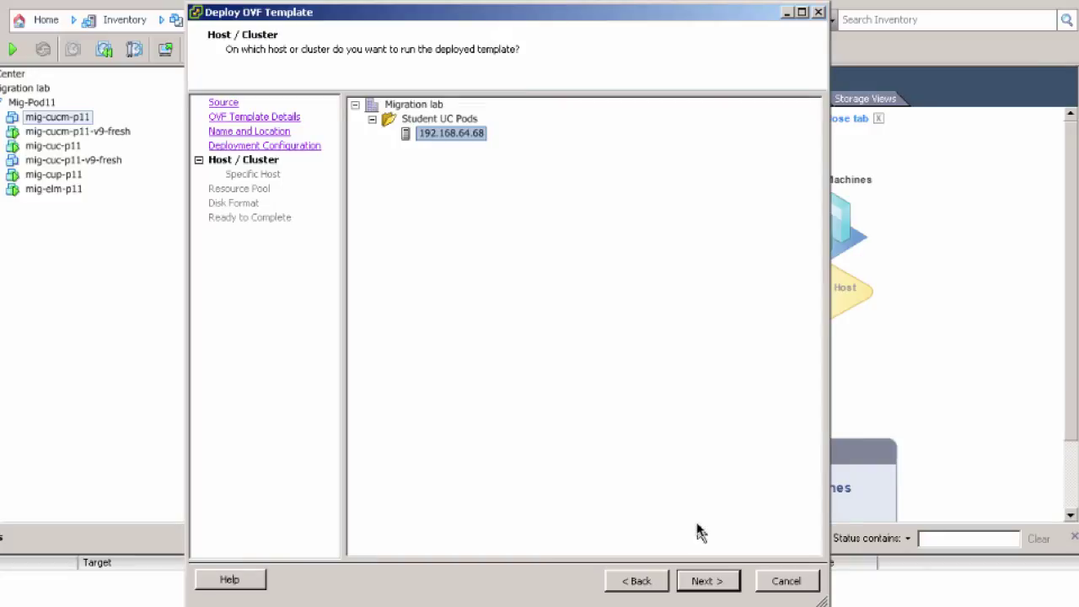
click(702, 580)
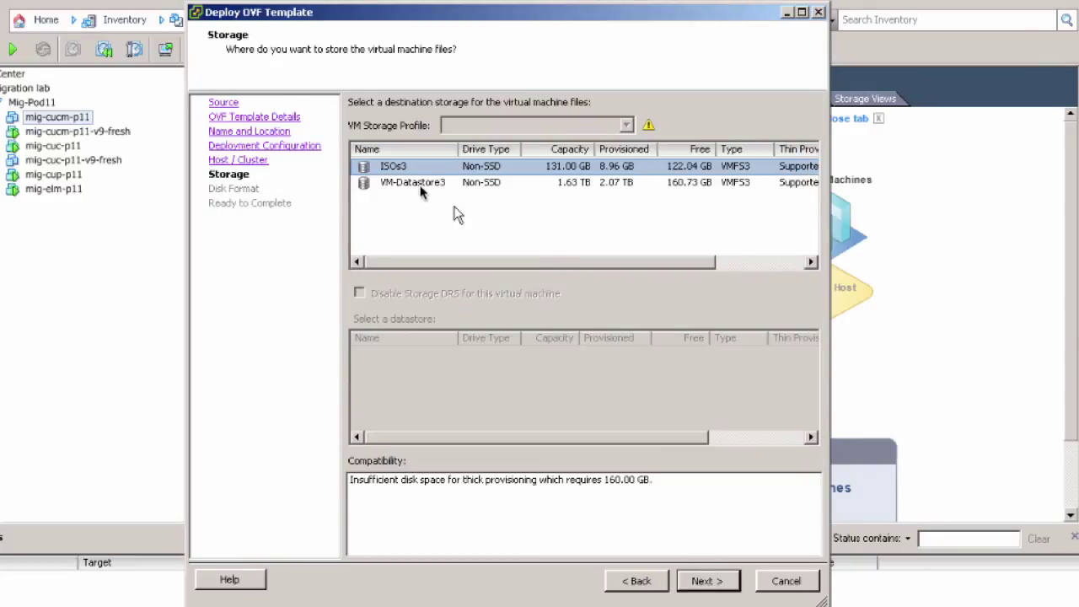
click(413, 183)
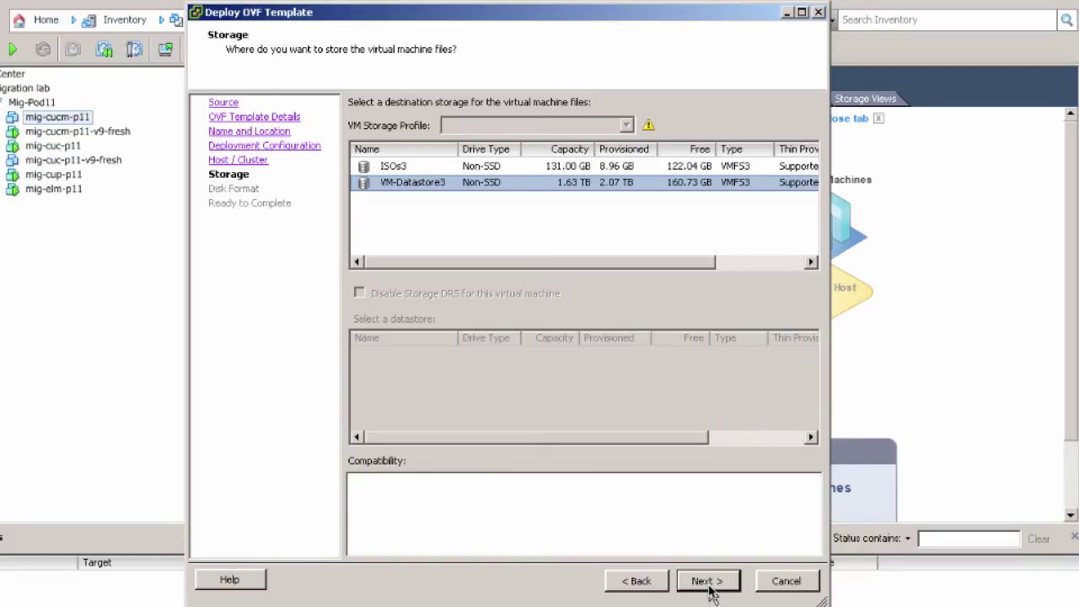
Step: Use Thin Provision disk format, review the summary, and finish deploying the VM
click(706, 581)
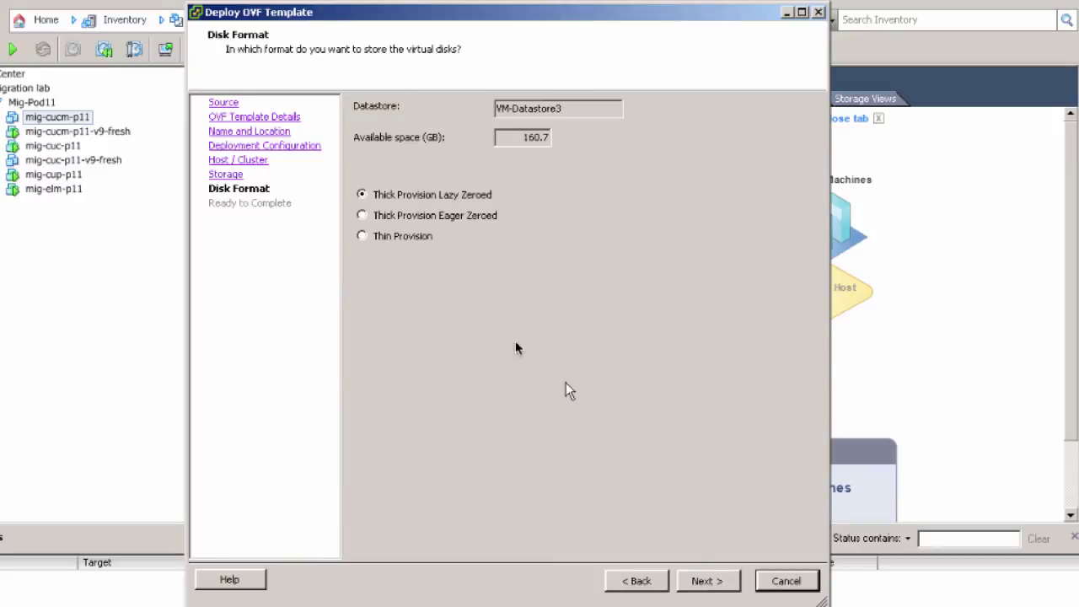
click(364, 241)
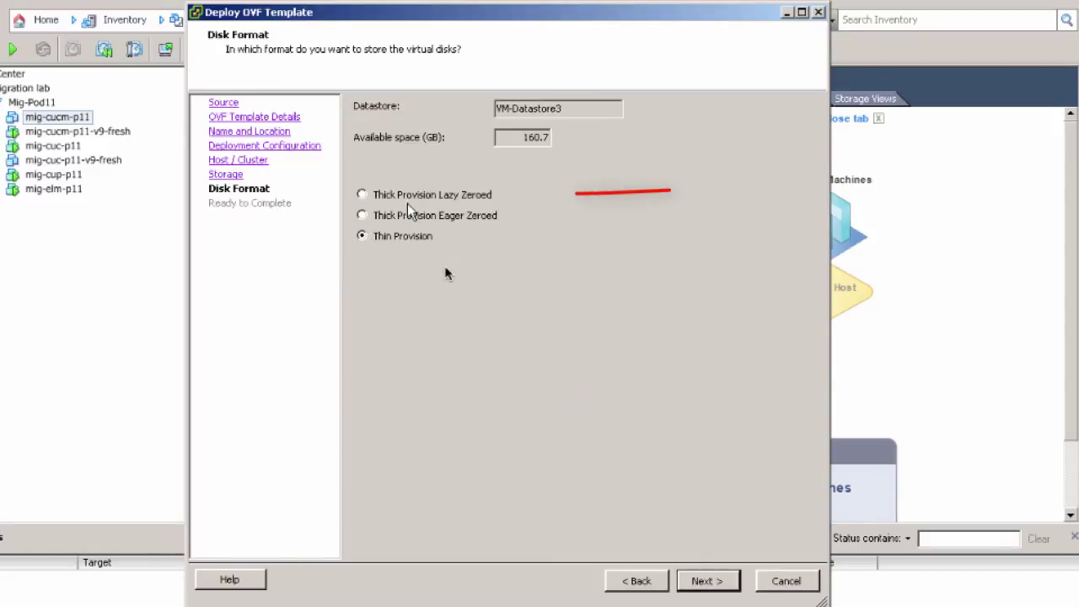
click(721, 589)
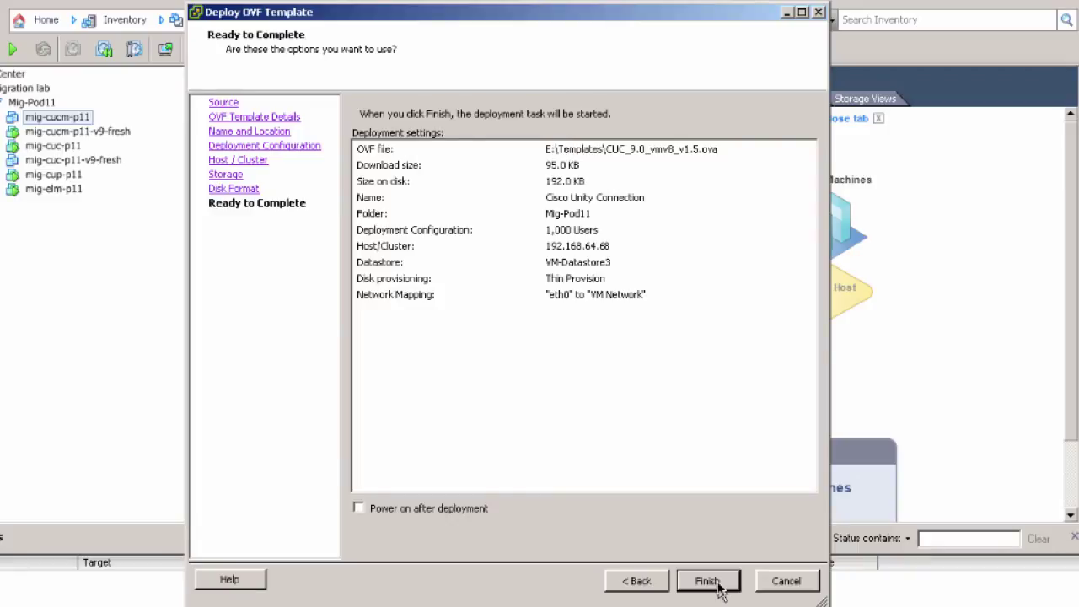
click(707, 581)
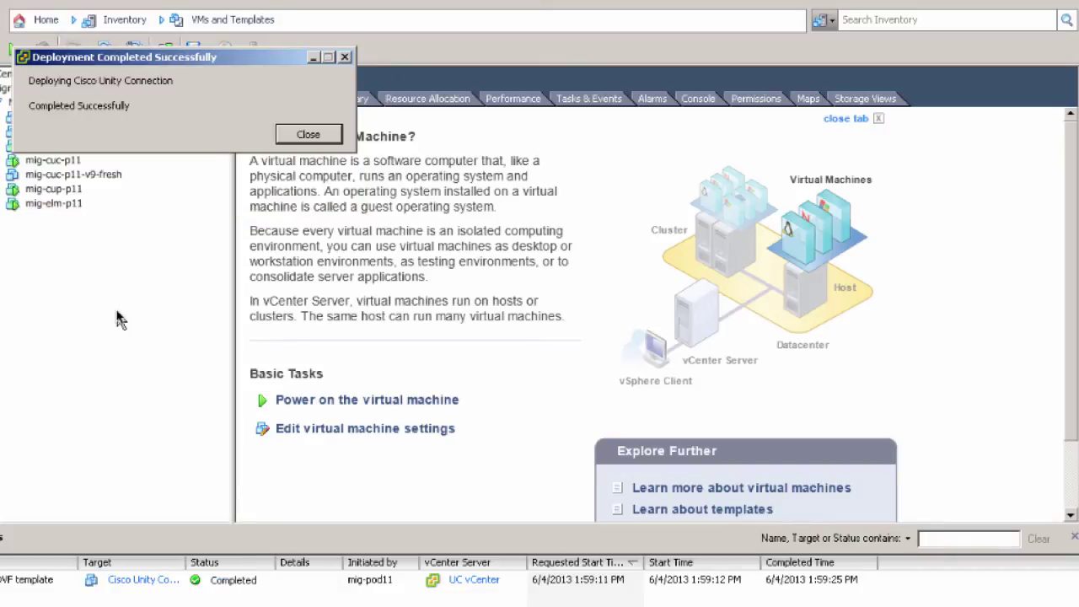
Step: Dismiss the deployment-complete message and open the Cisco Unity Connection VM's CD/DVD drive settings
click(307, 135)
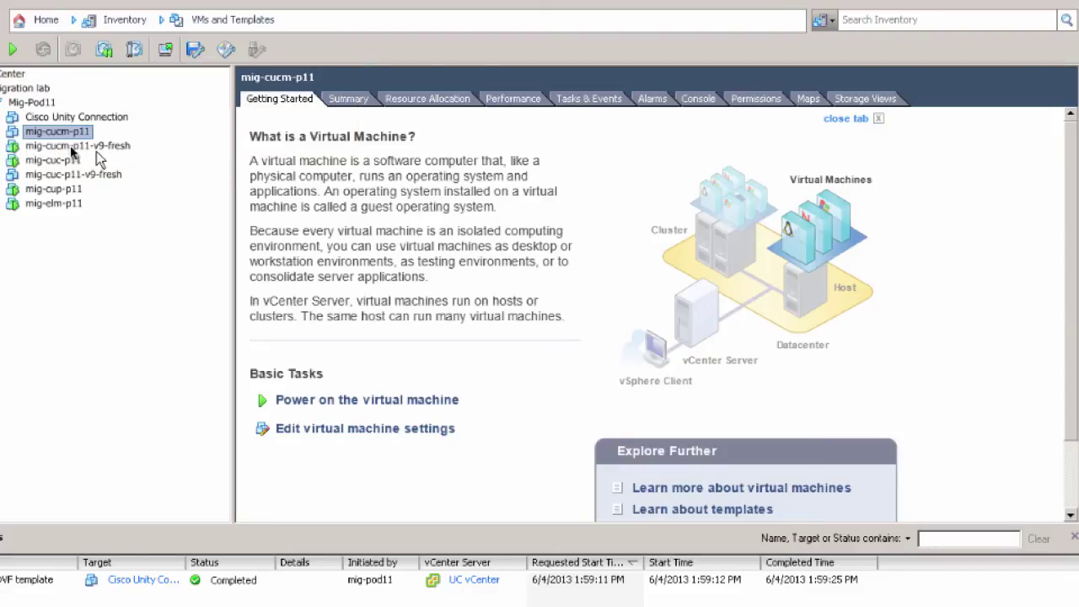
right_click(53, 119)
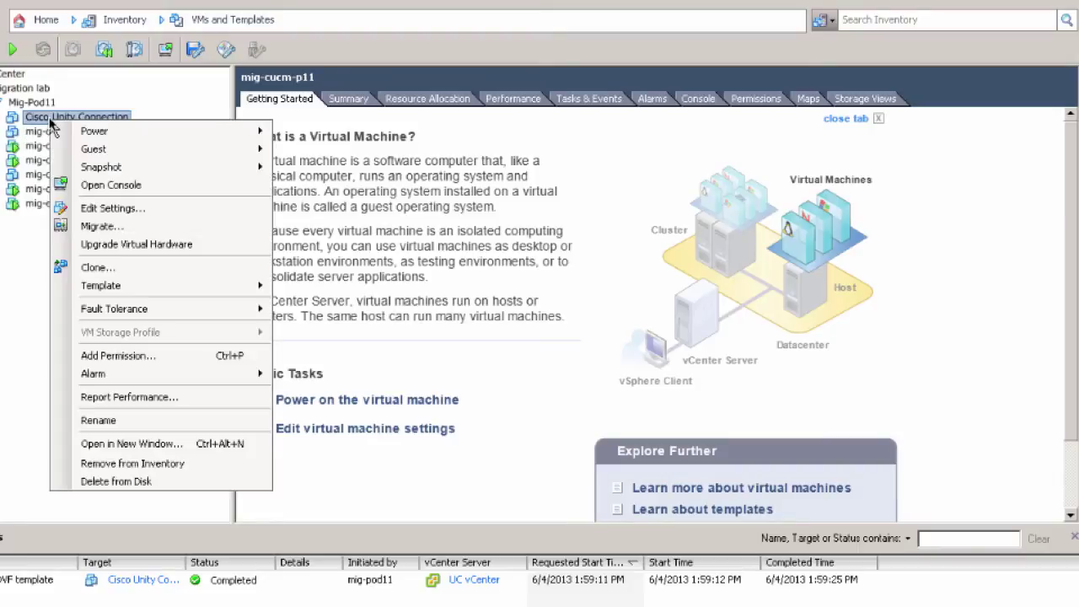
click(90, 209)
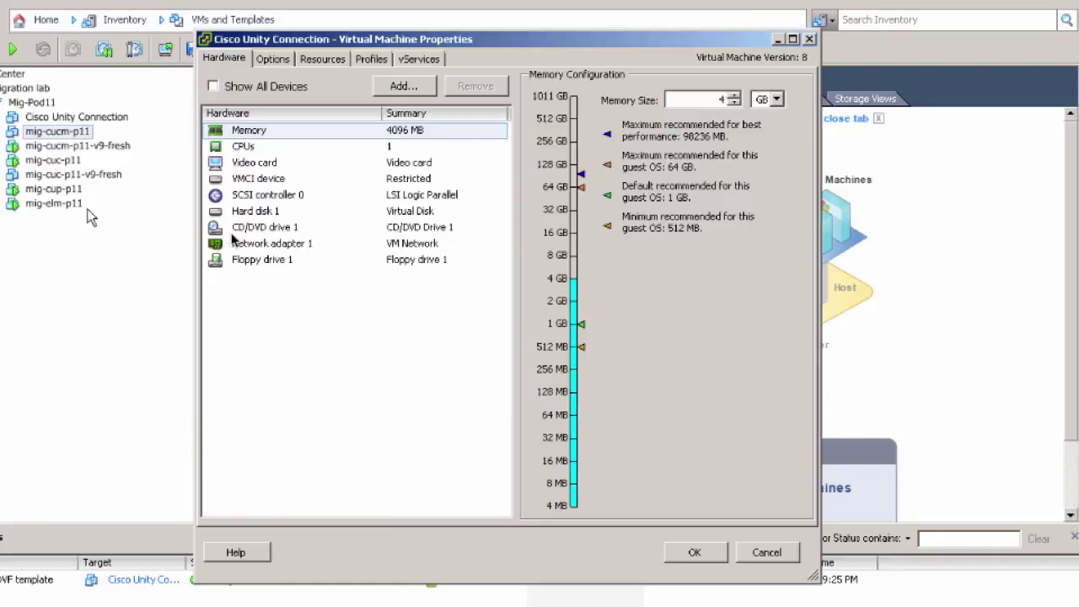
click(281, 227)
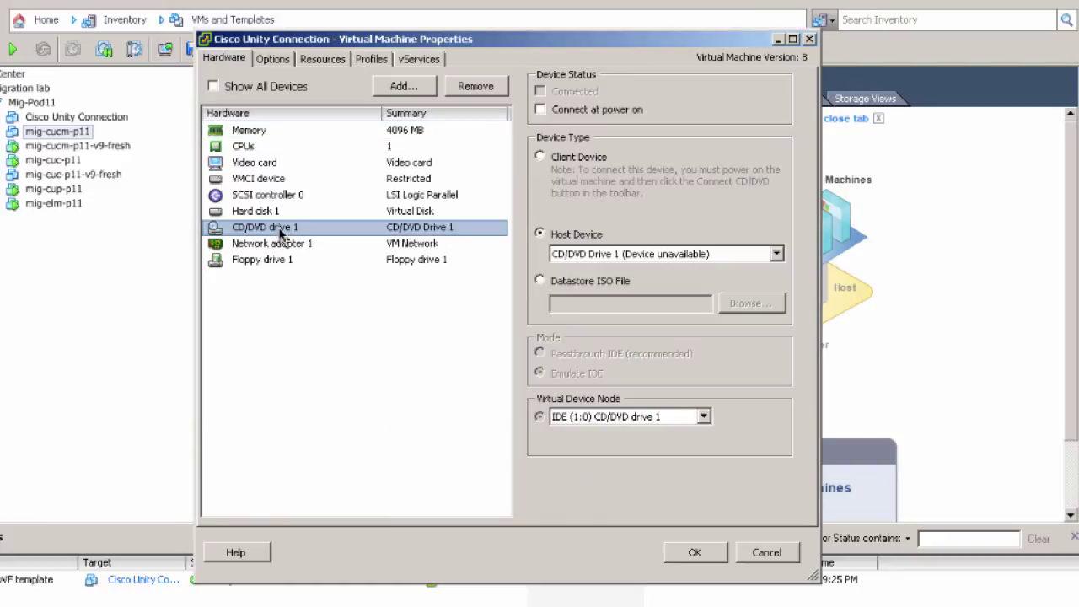
Step: Mount Bootable_UCSInstall_UCOS_9.0.1.10000-37.sgn.iso from ISOs3/CUCM-CUC, connected at power on, and apply
click(540, 282)
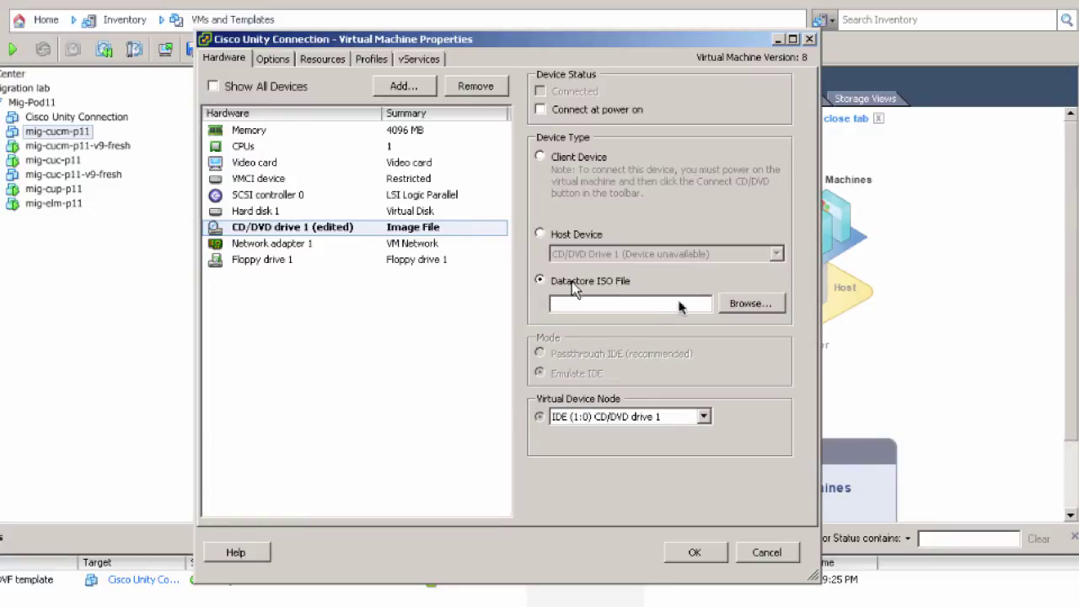
click(748, 305)
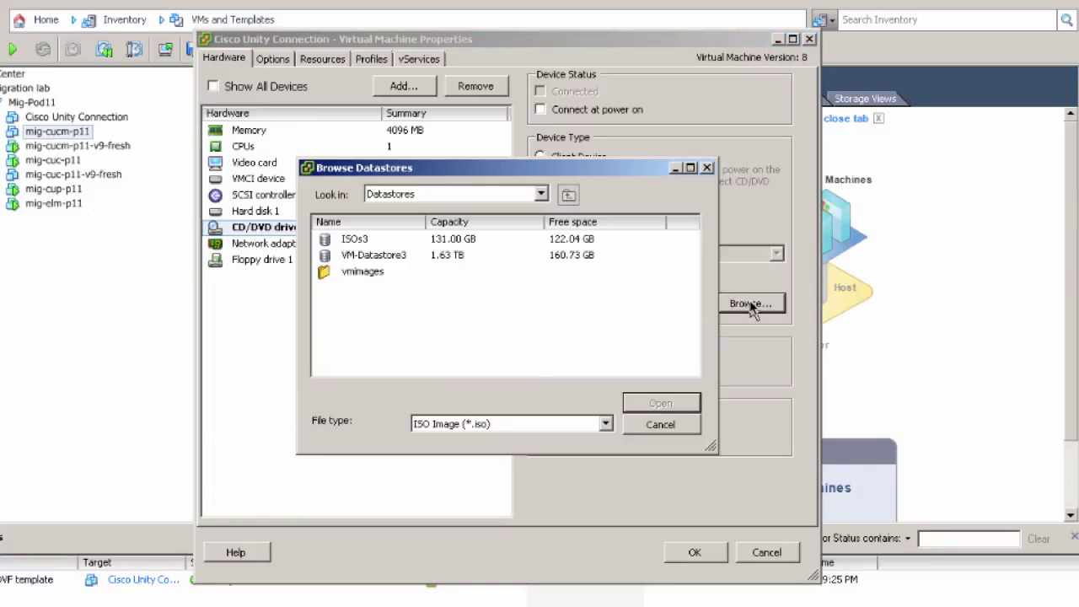
double_click(345, 243)
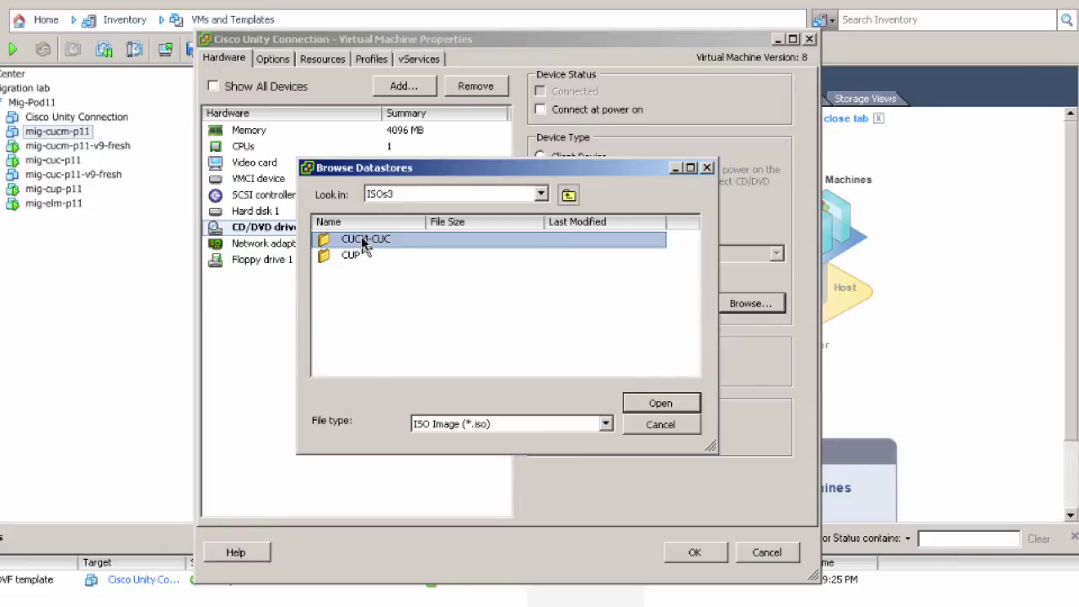
double_click(365, 240)
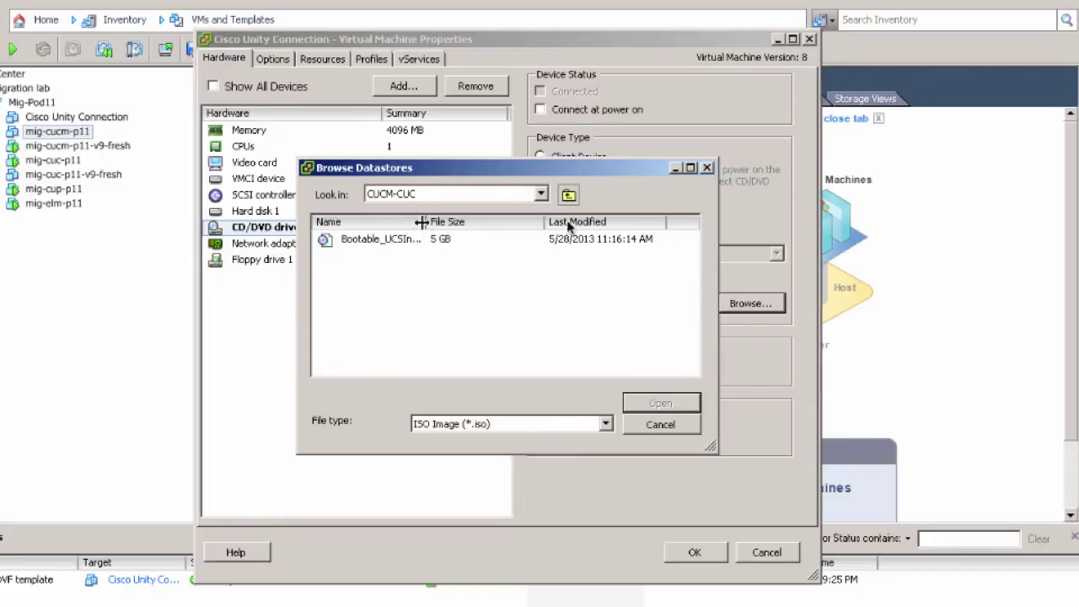
drag(424, 224, 610, 221)
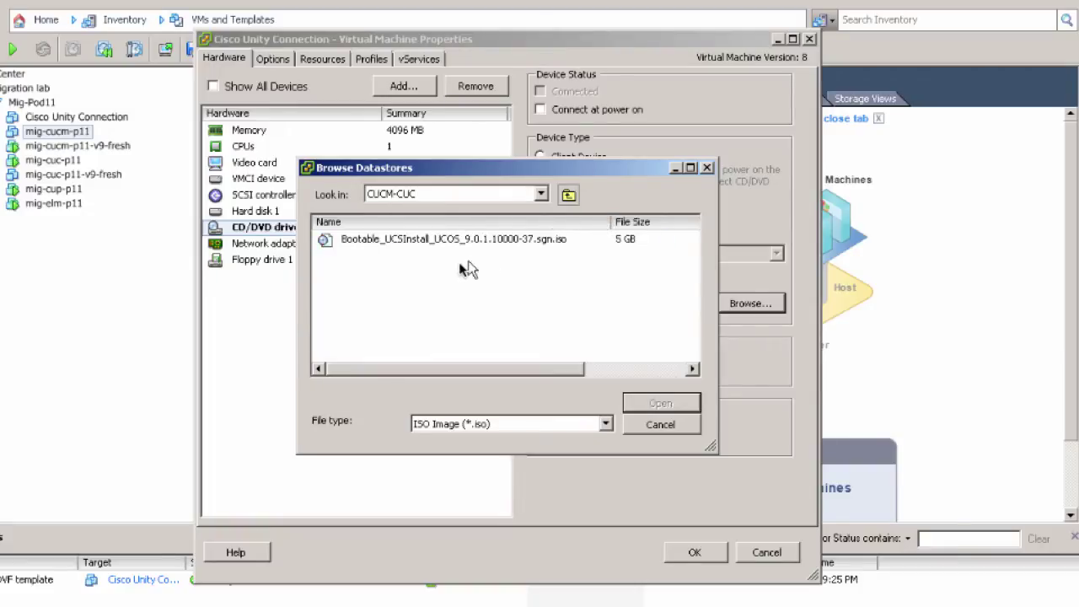
click(391, 240)
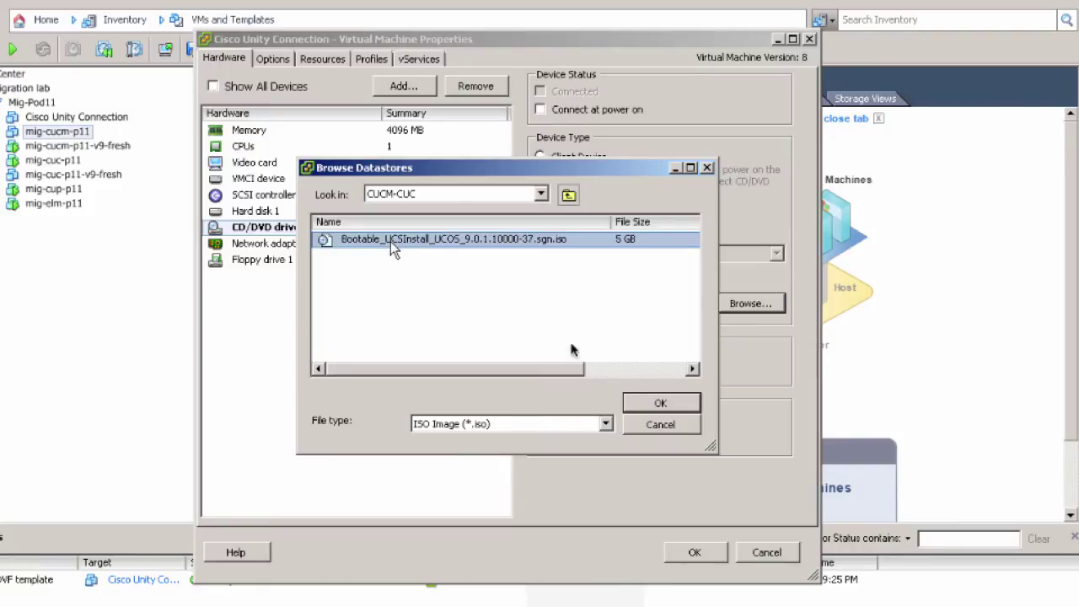
click(659, 403)
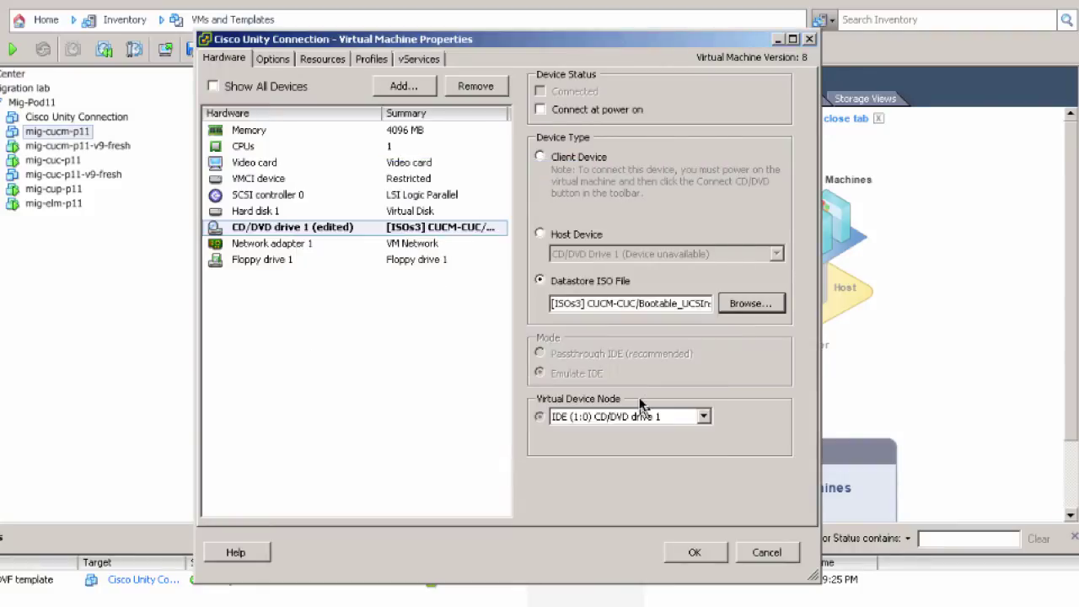
click(539, 110)
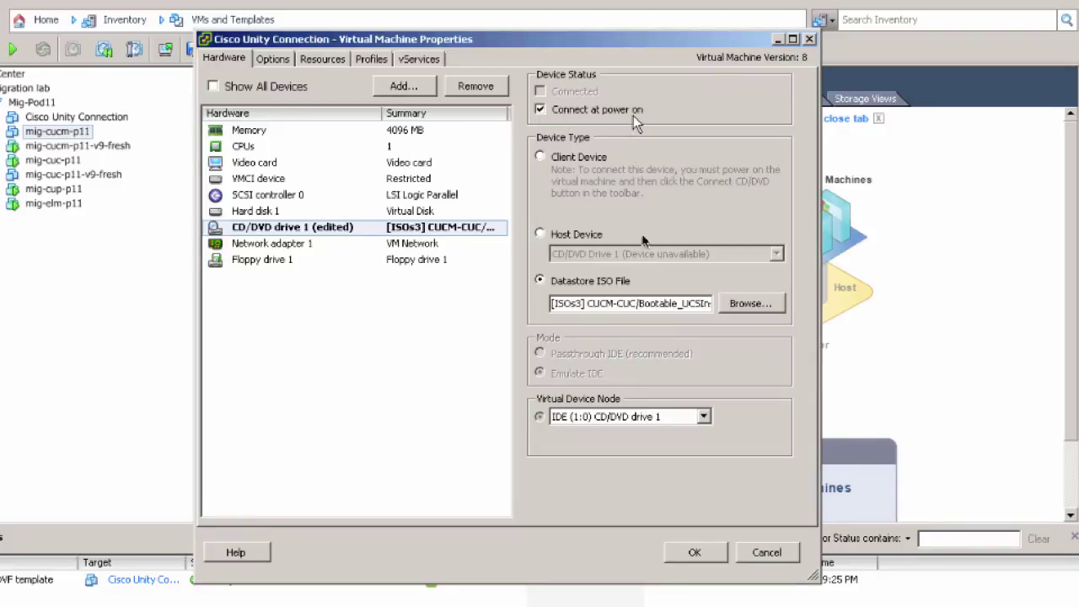
click(691, 553)
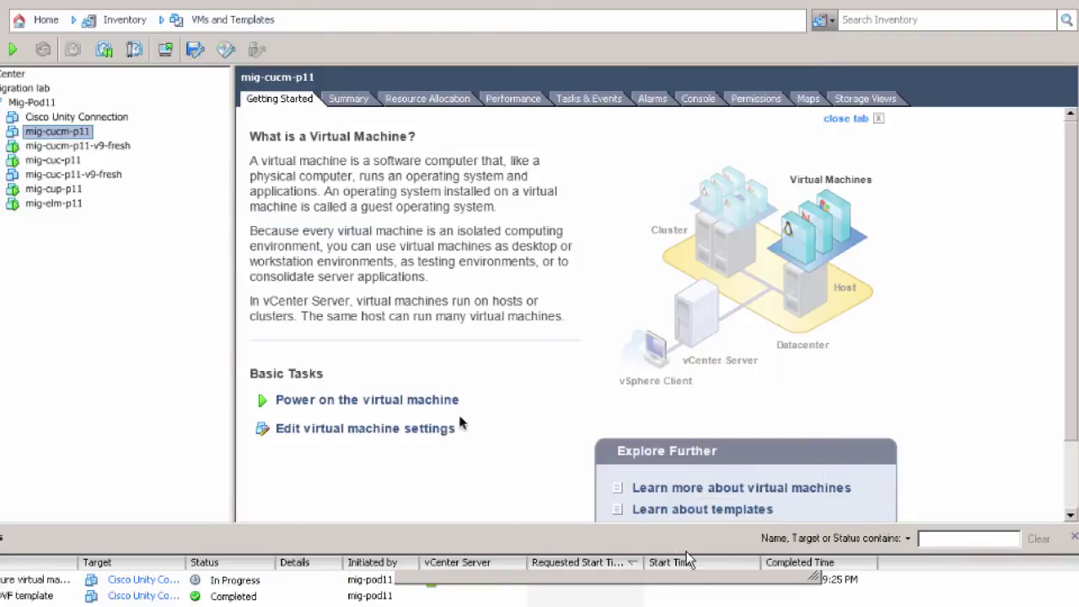
Step: Power on the Cisco Unity Connection VM and watch it boot in the Console
click(56, 119)
right_click(55, 120)
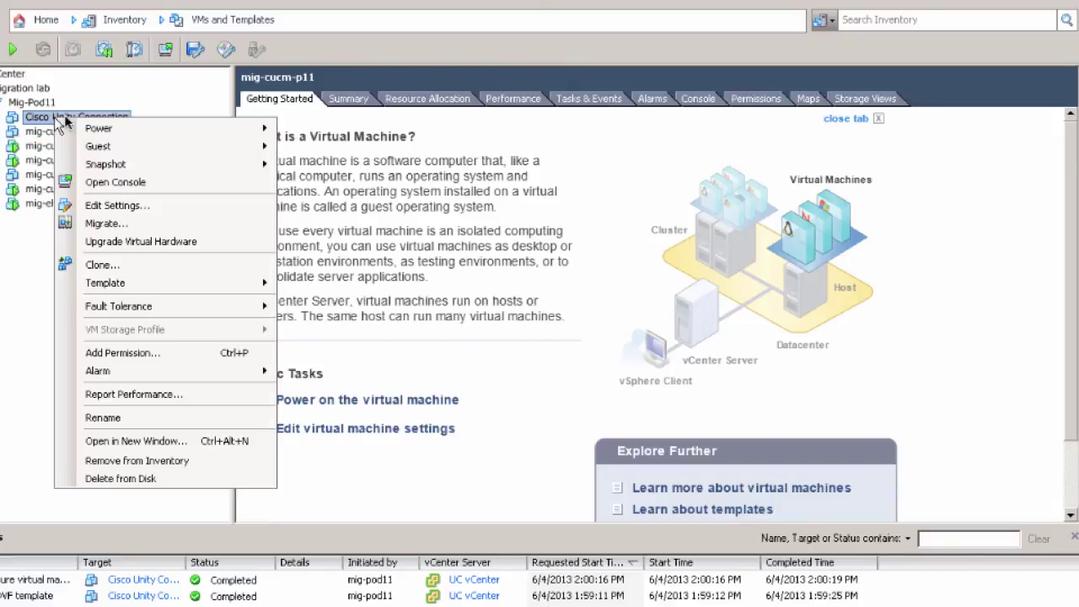
mouse_move(117, 128)
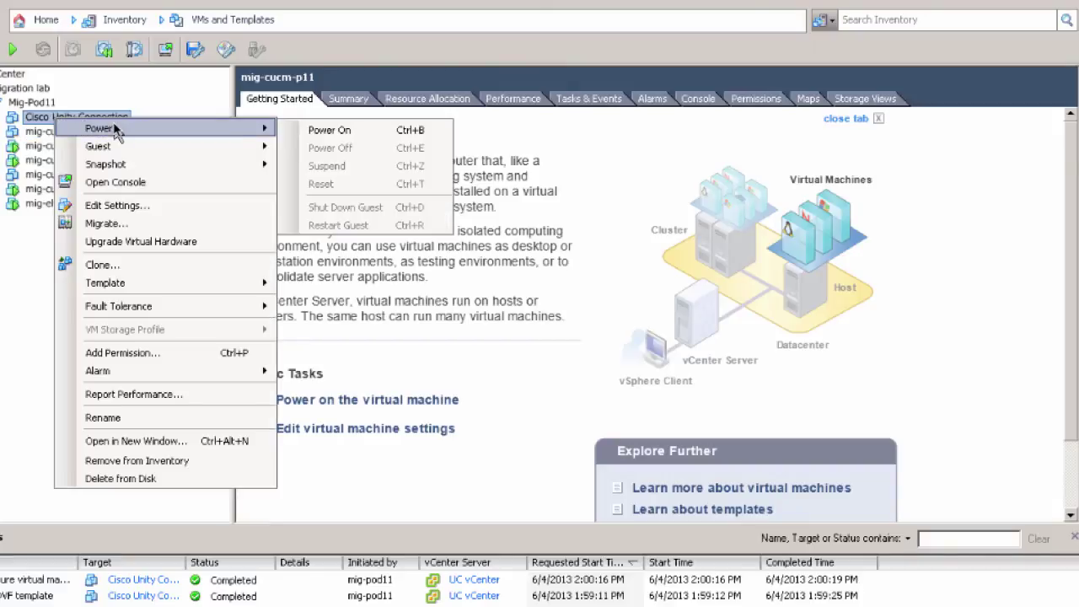
click(314, 132)
click(703, 101)
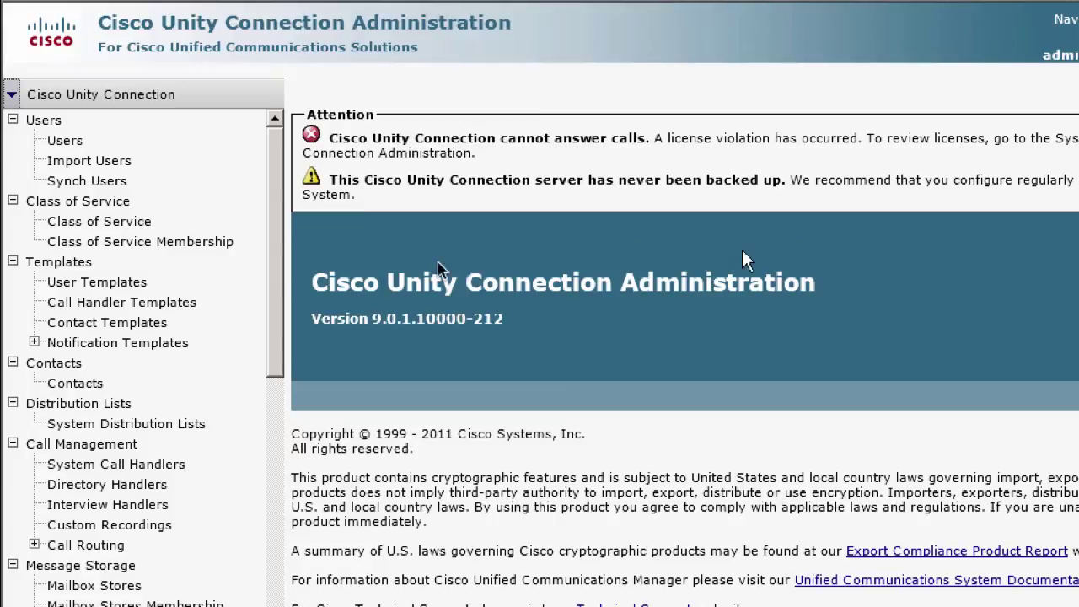
Step: List the five users, including admin, operator and UnityConnection, then open Port Group search
click(65, 142)
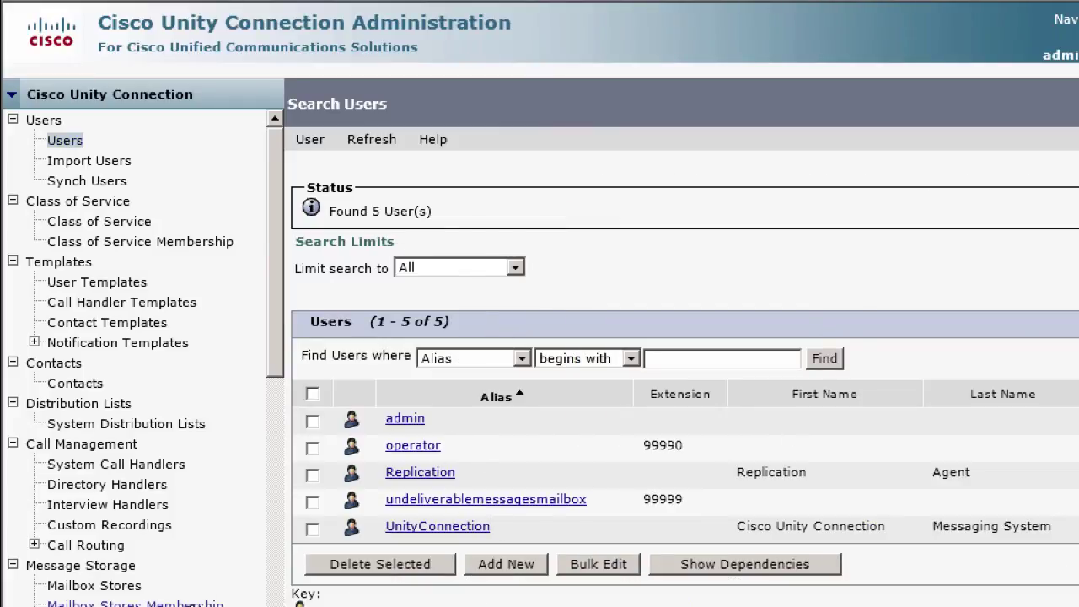
scroll(154, 207, down, 8)
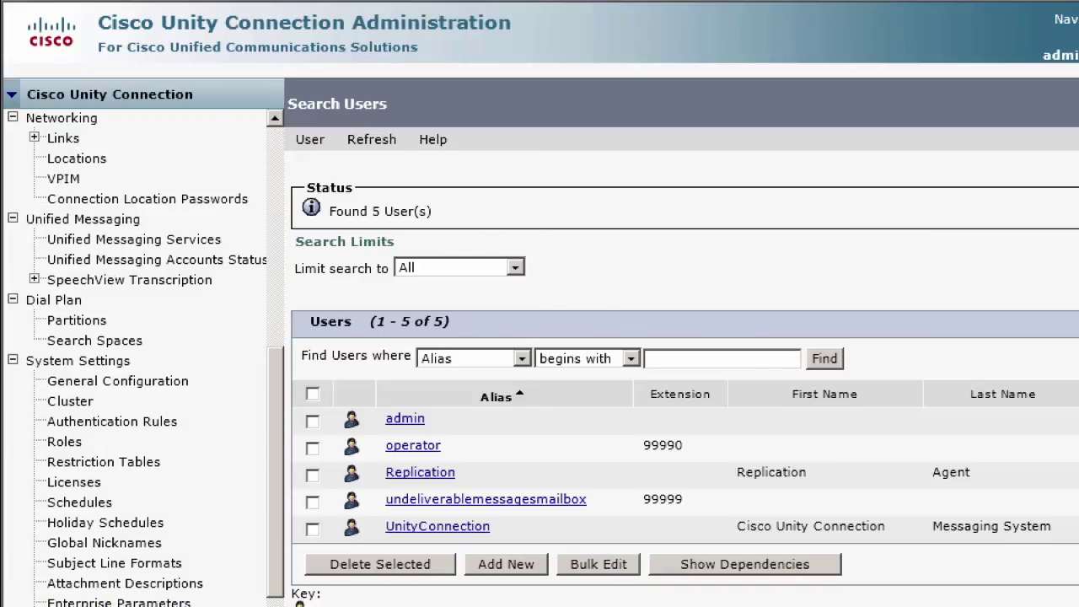
scroll(143, 355, down, 5)
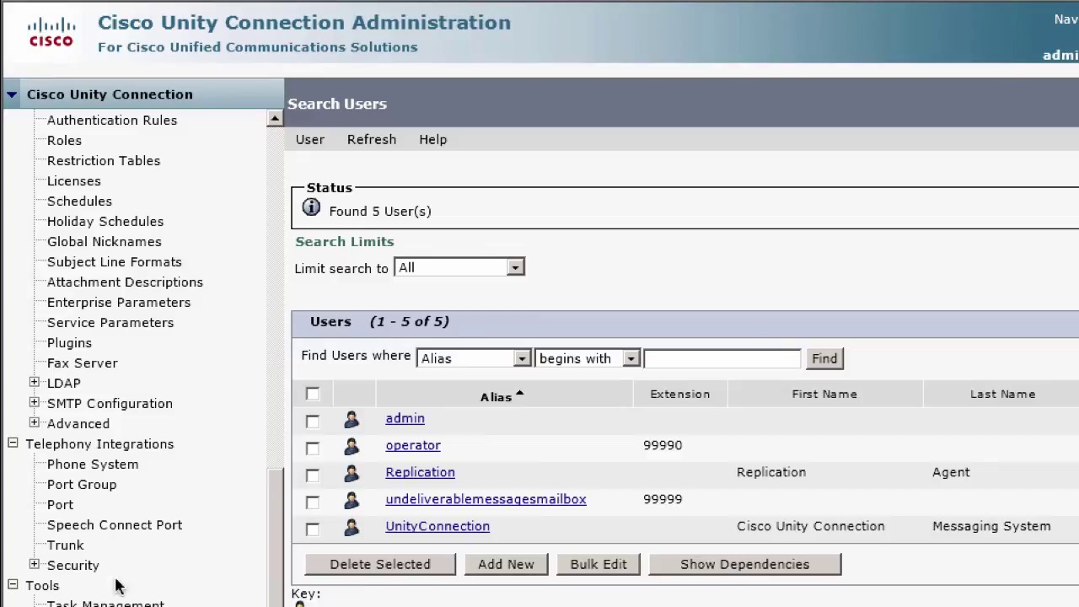
click(78, 488)
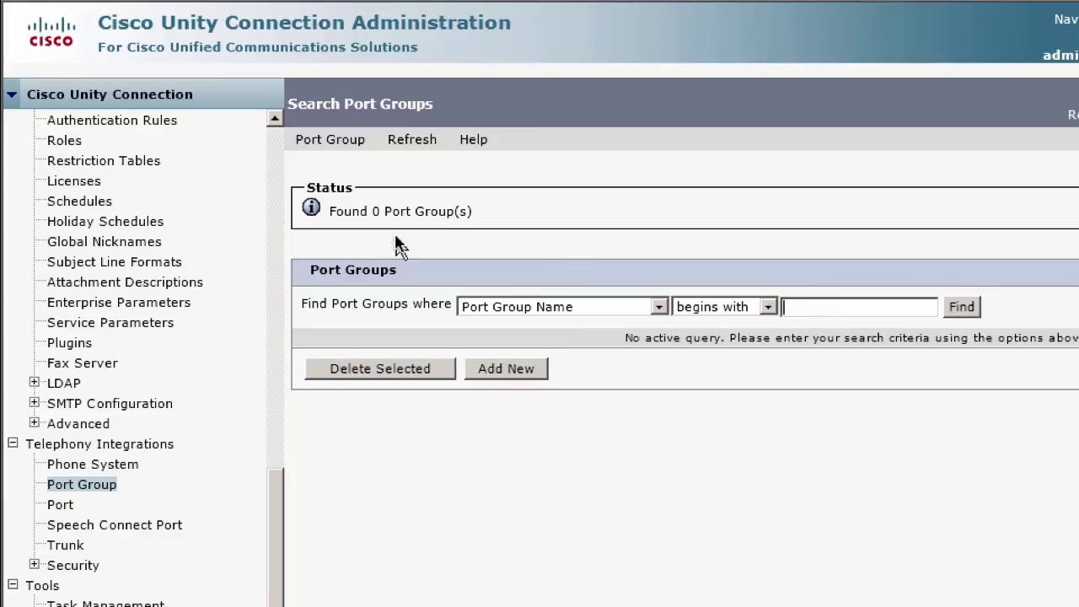
Step: Switch to Disaster Recovery System from the Navigation dropdown and log in with administrator credentials
click(1078, 37)
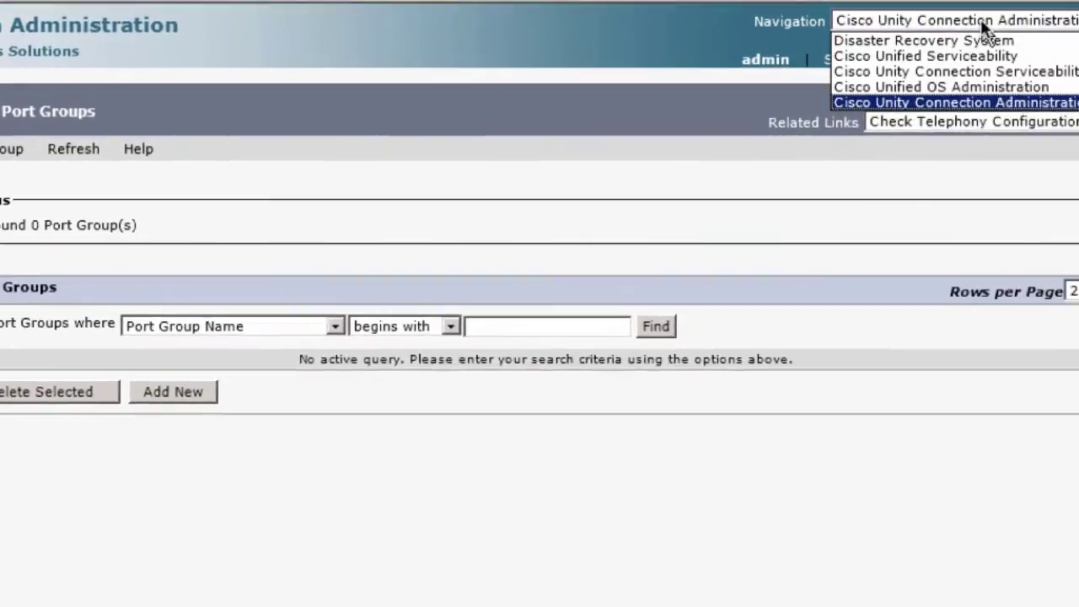
click(860, 39)
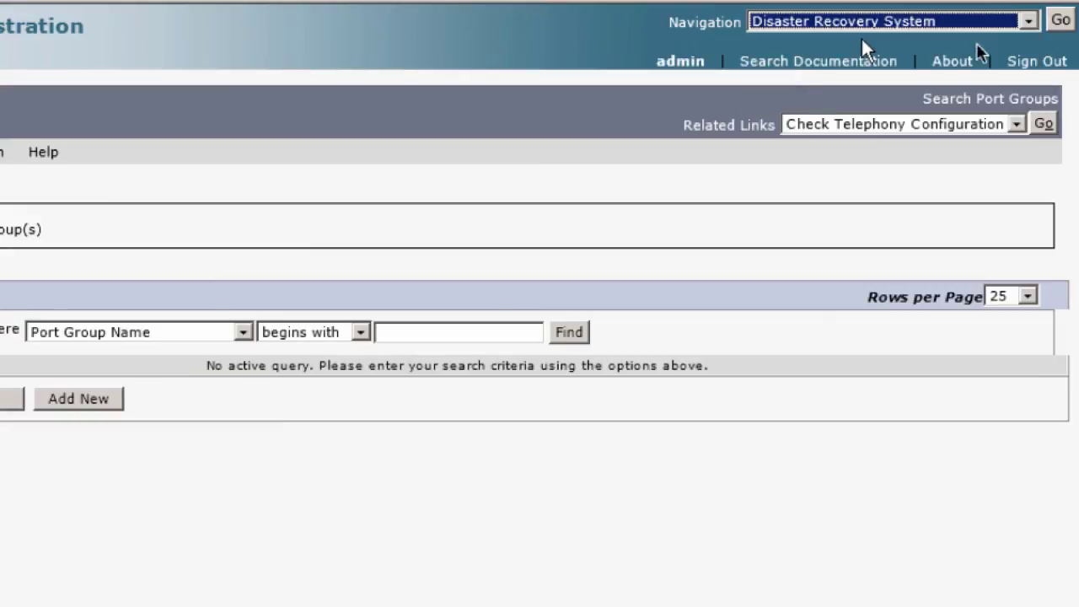
click(1061, 25)
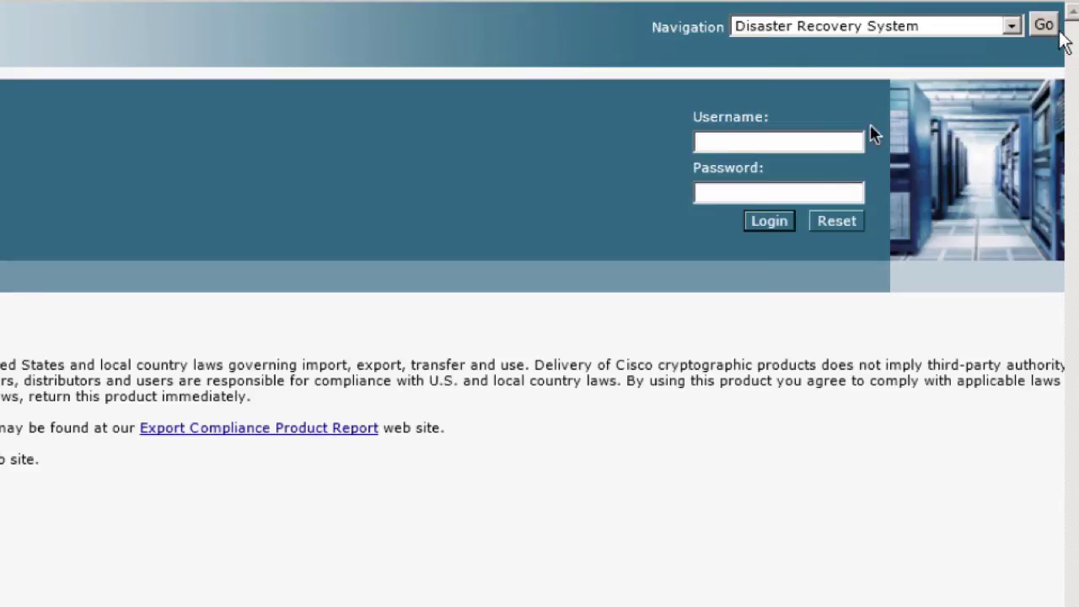
text(admin)
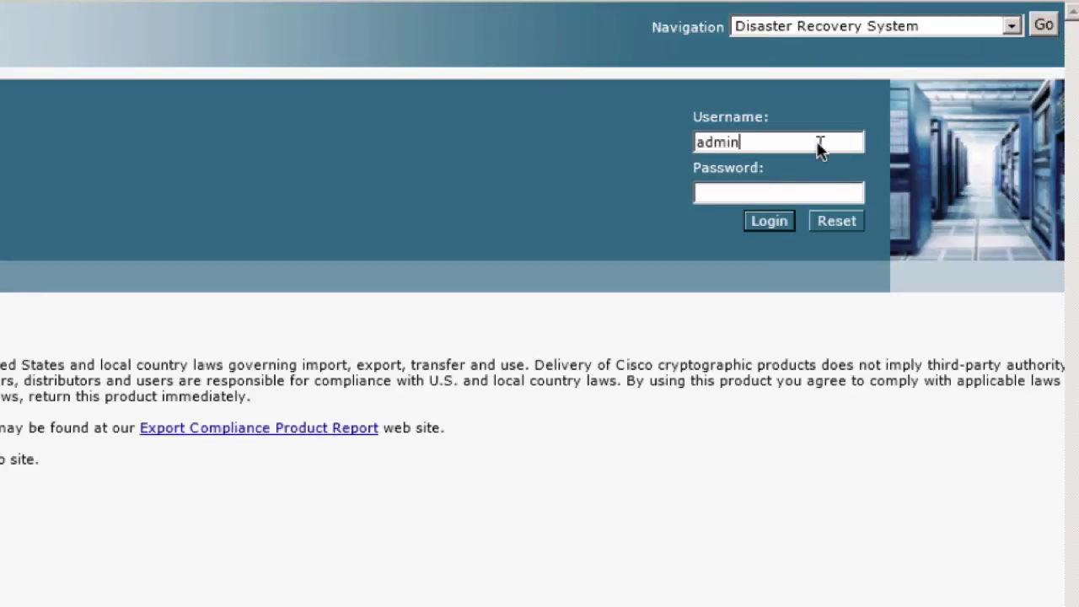
text(••••••)
key(Return)
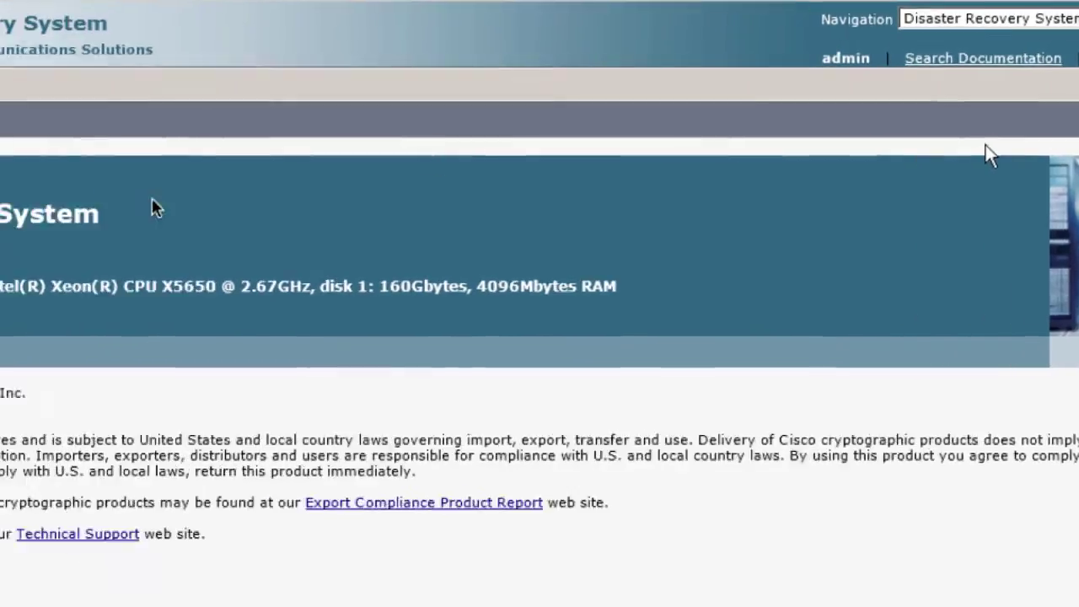
click(28, 86)
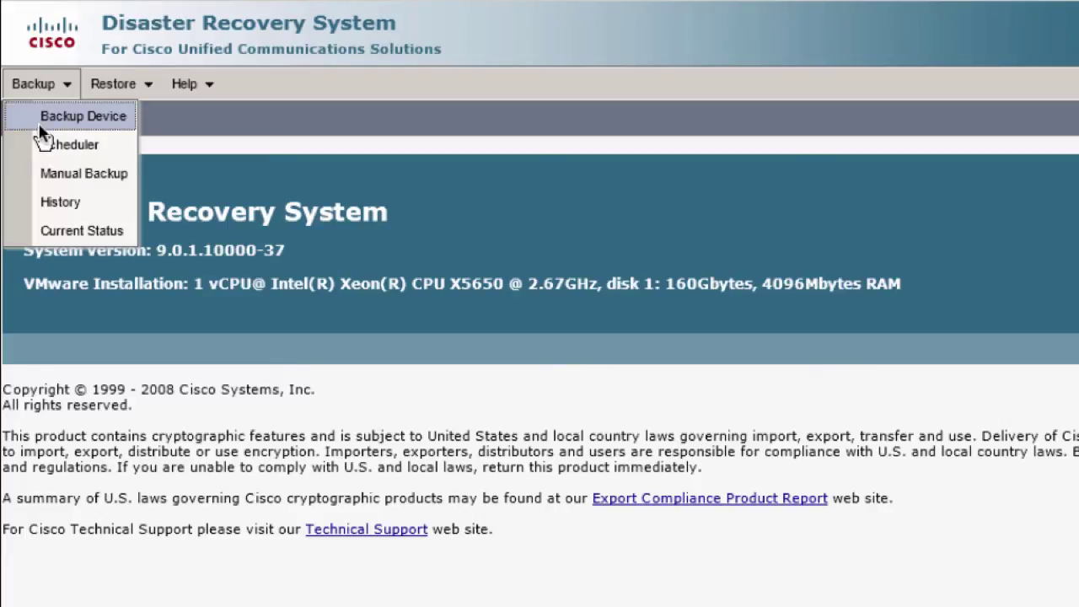
Step: Add backup device 'backup' targeting /cucdrs on 10.148.1.7 with administrator credentials, and save it
click(39, 128)
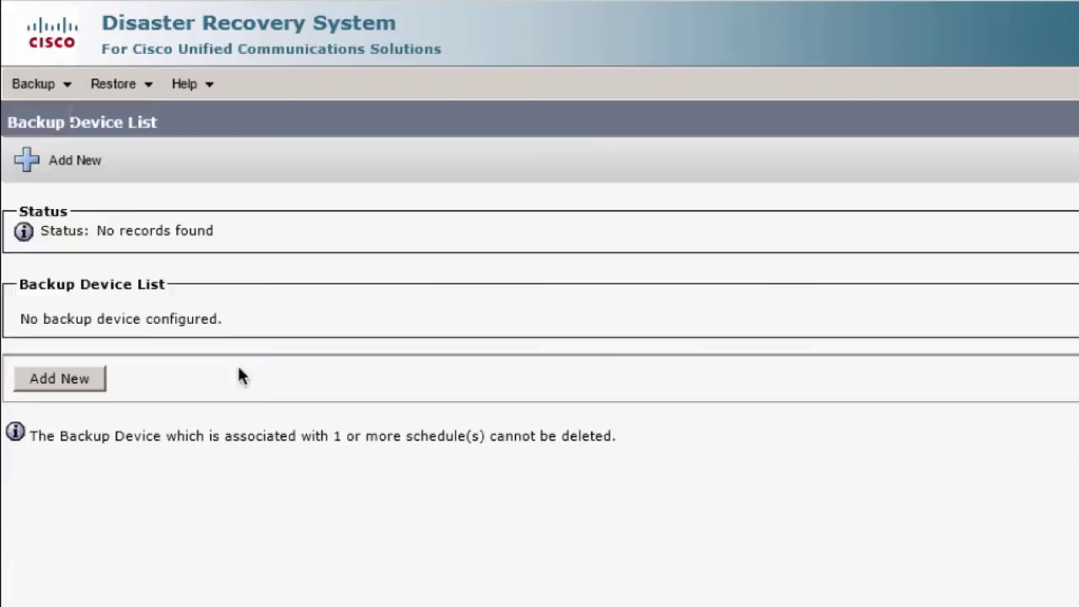
click(47, 380)
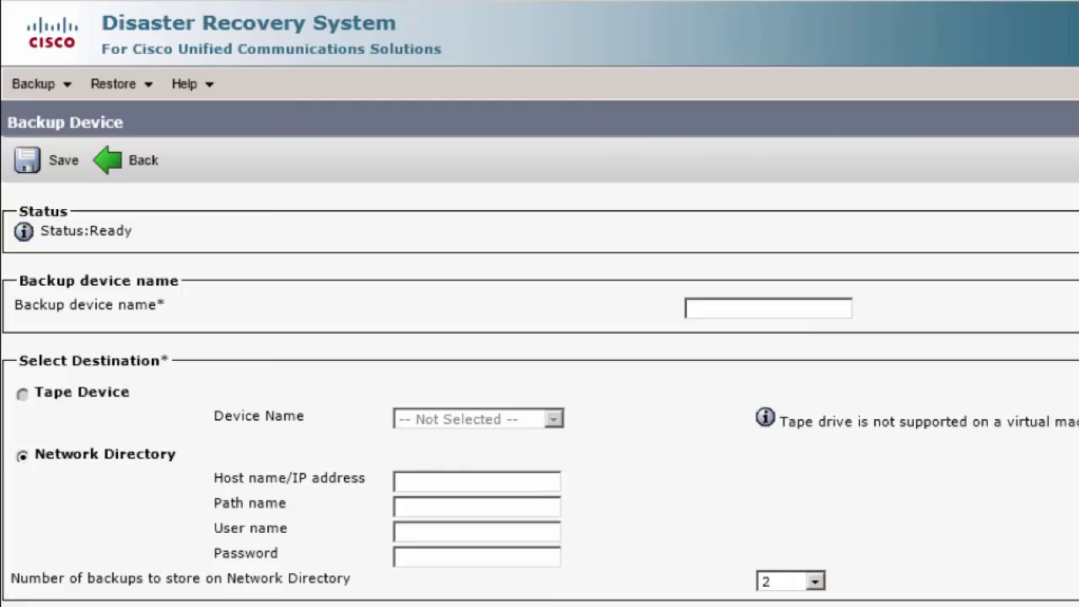
click(728, 309)
text(ba)
text(10.148.1.7)
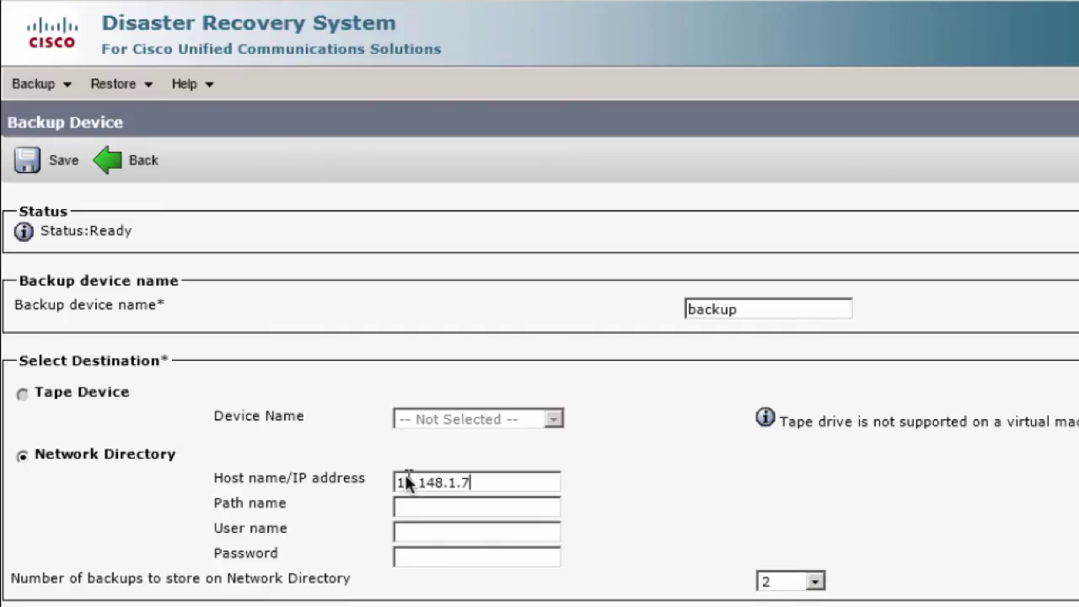
key(Tab)
text(/)
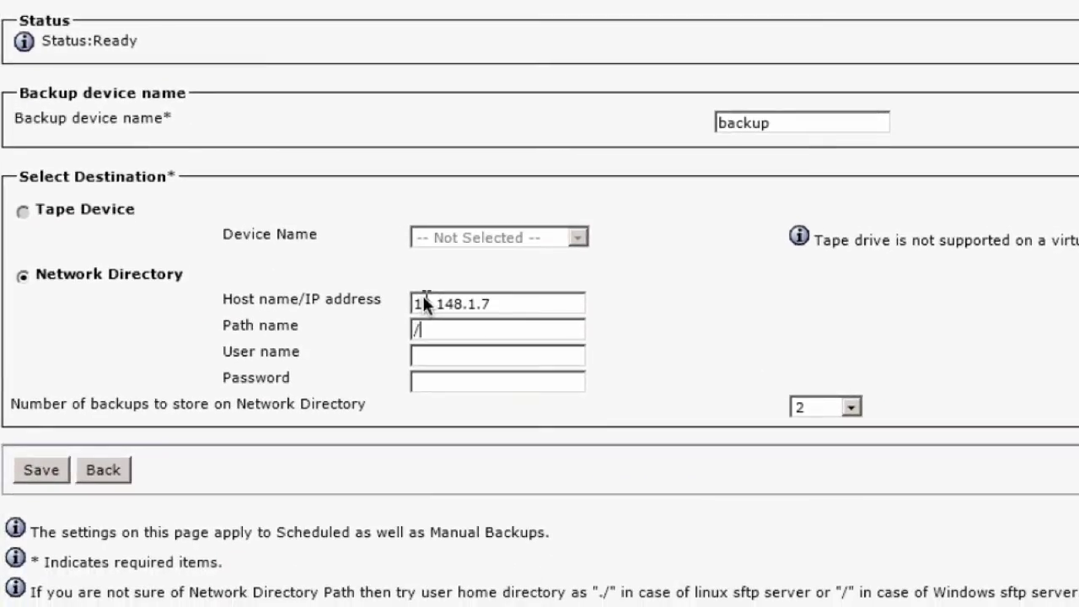
text(cucdrs)
key(Tab)
text(admin)
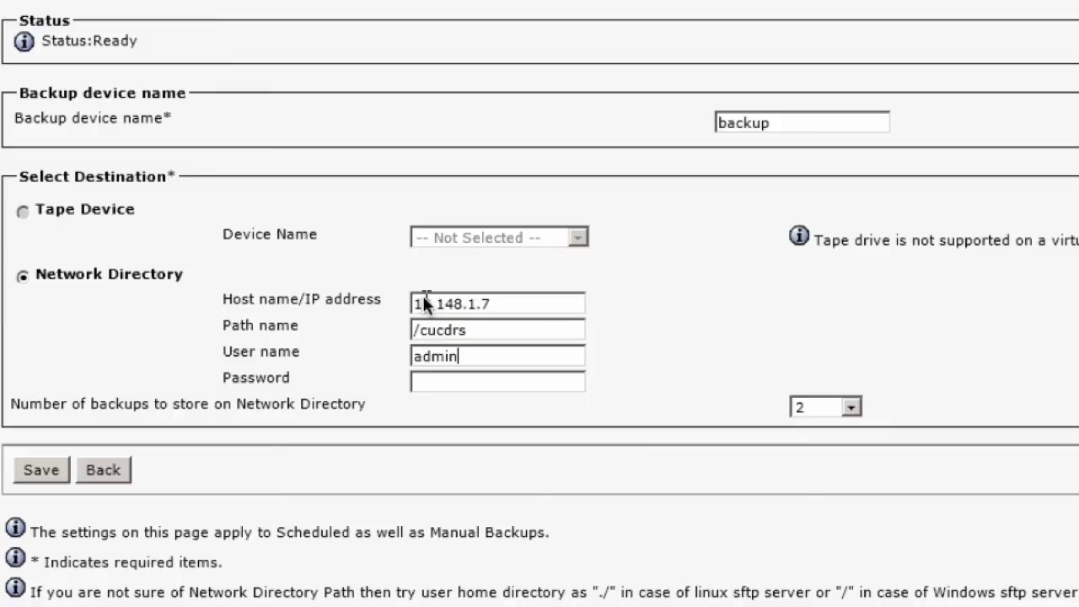
key(Tab)
text(cisco1234)
click(32, 474)
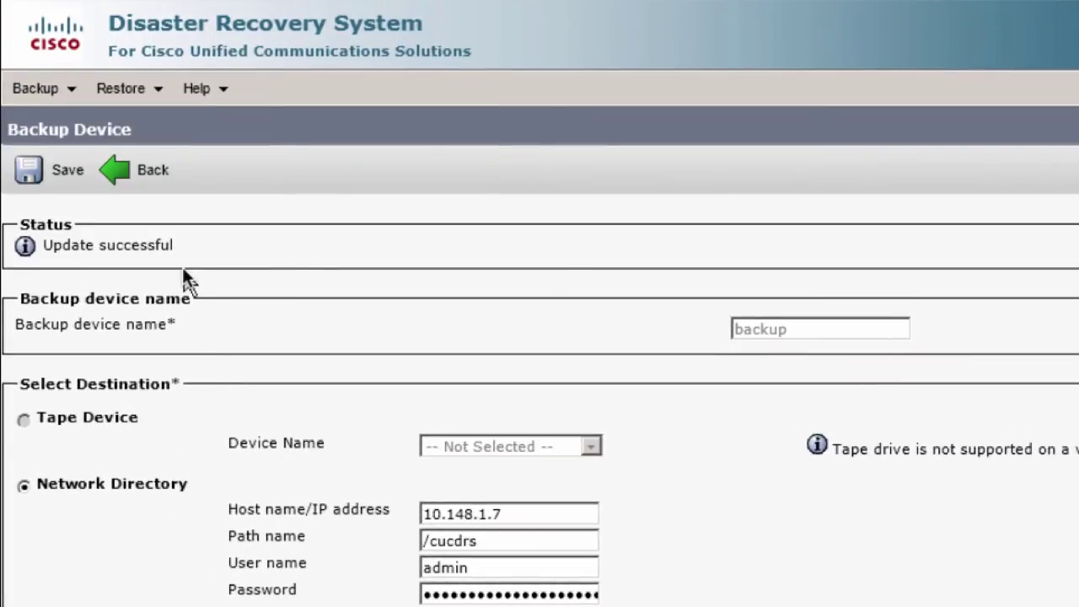
Step: Start a restore from the backup device named 'backup'
click(134, 96)
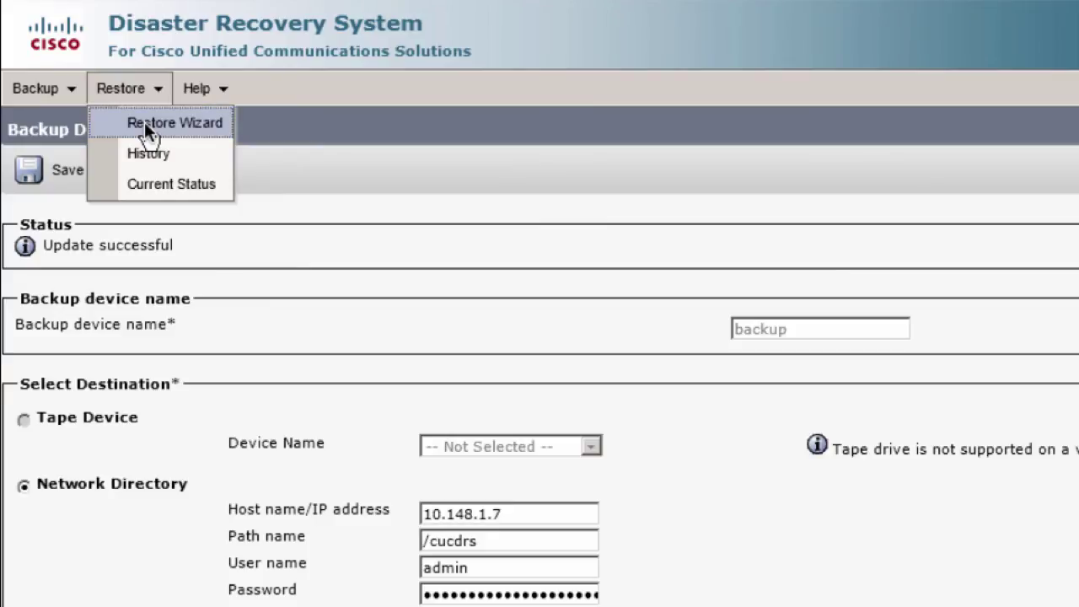
click(144, 121)
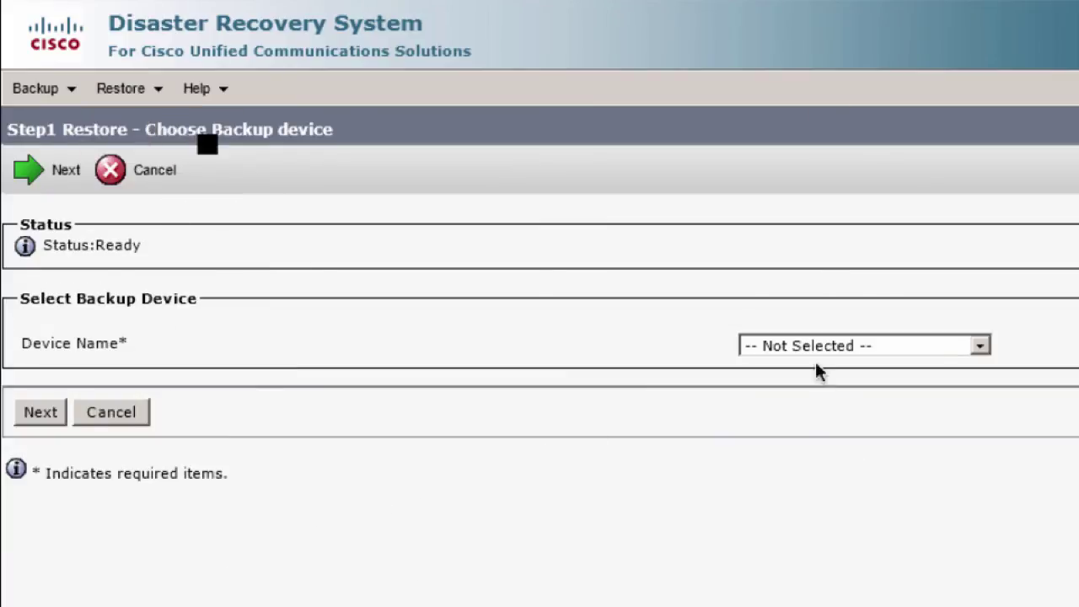
click(939, 342)
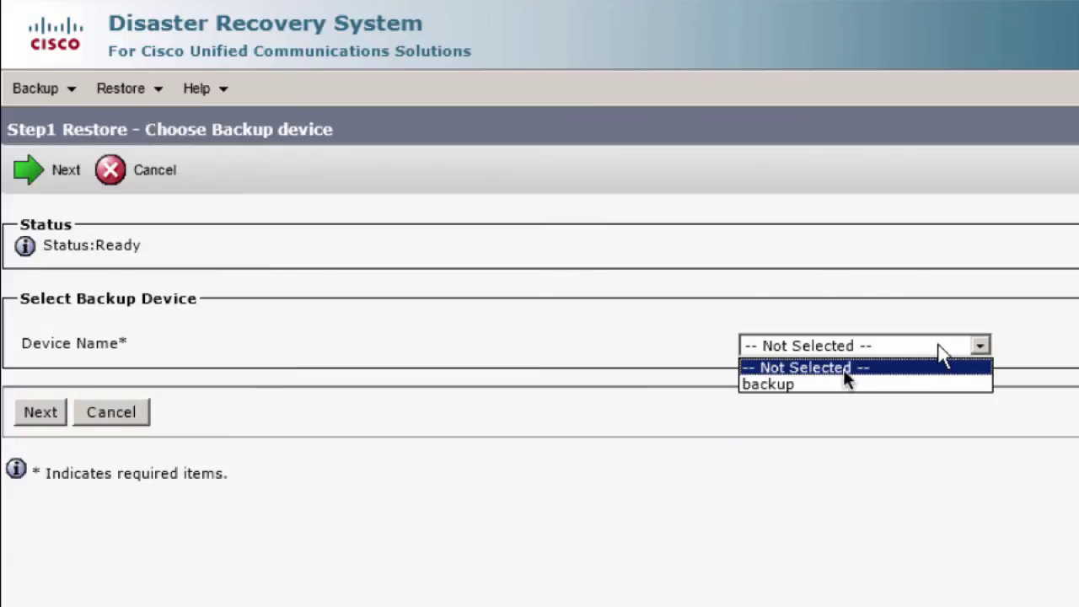
click(817, 386)
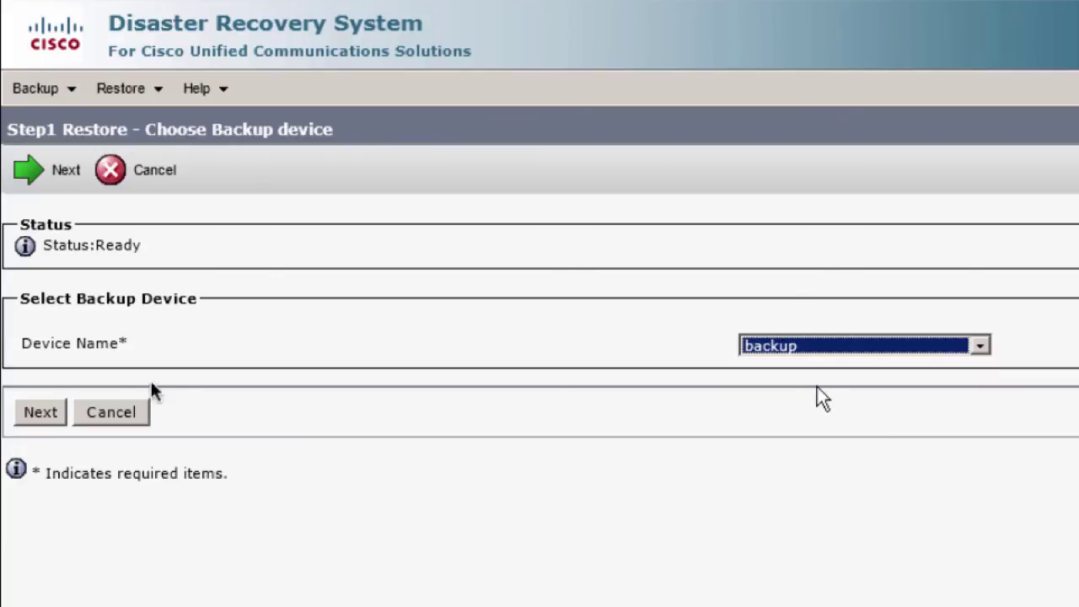
click(39, 413)
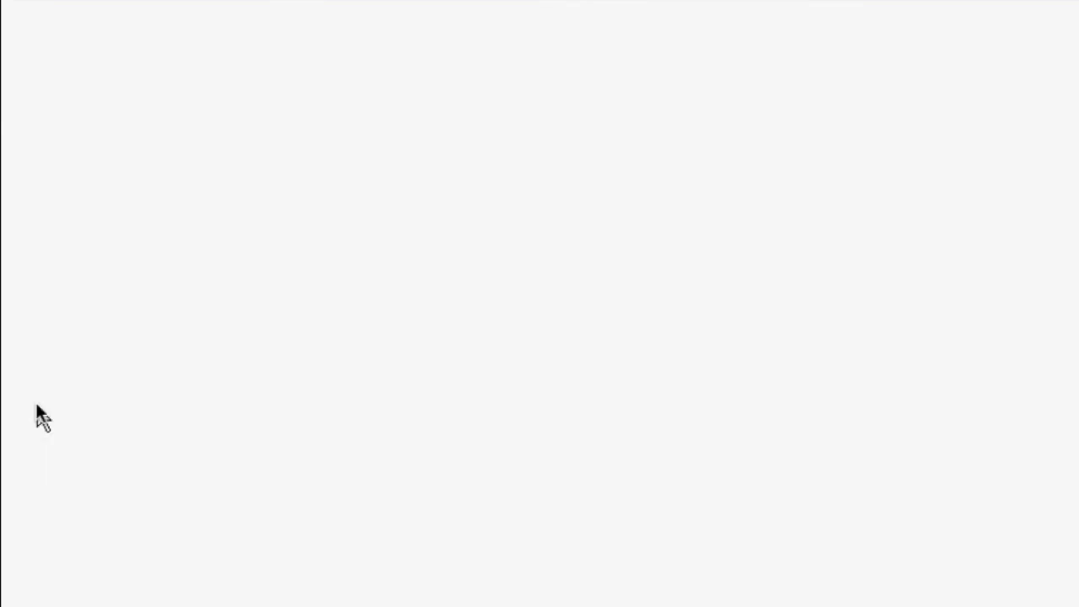
click(354, 321)
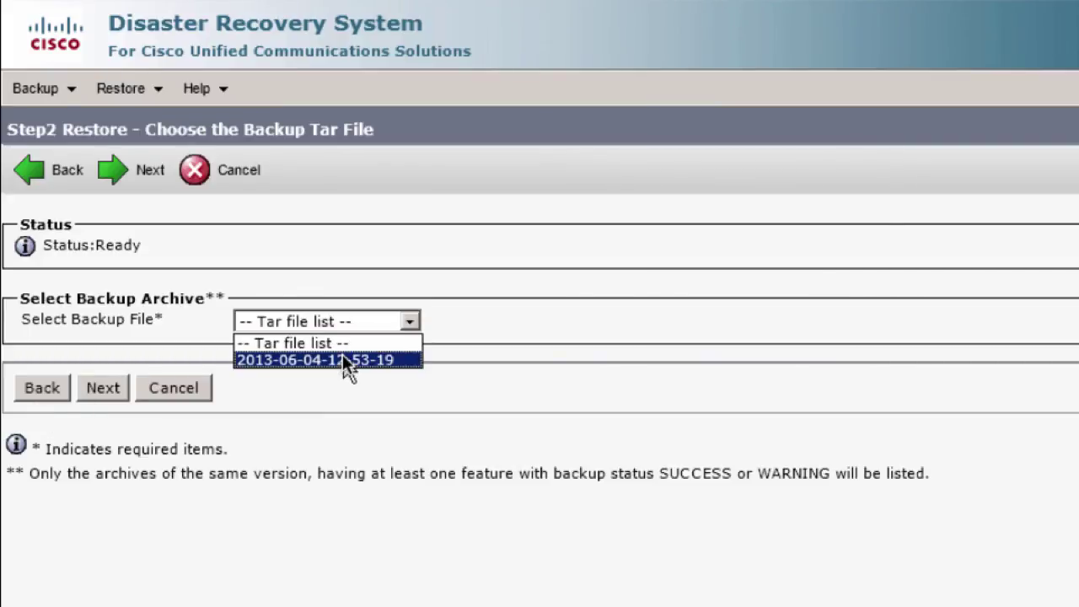
click(344, 361)
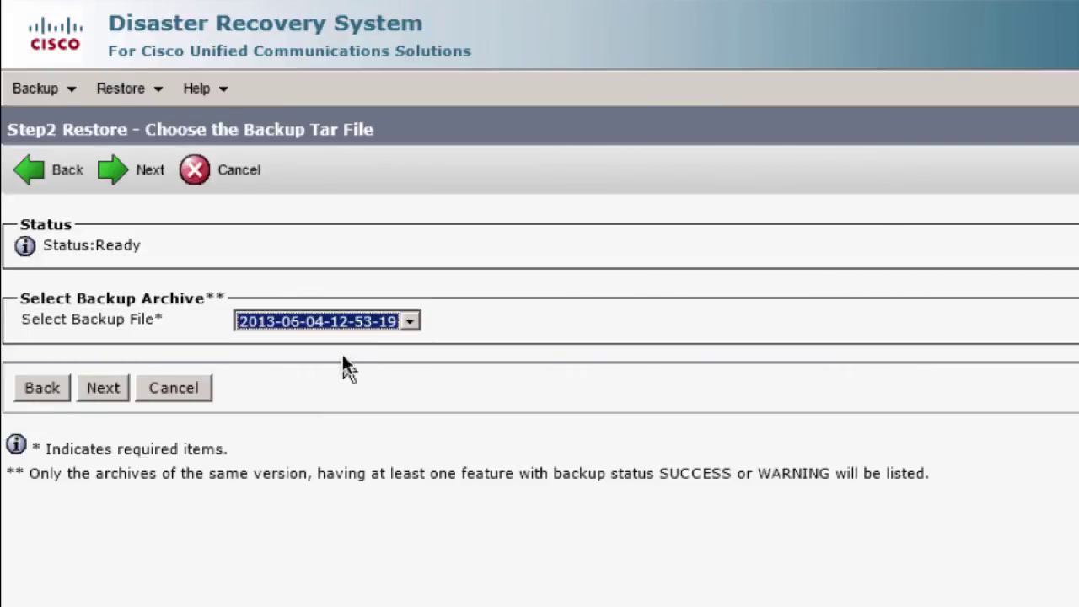
click(93, 386)
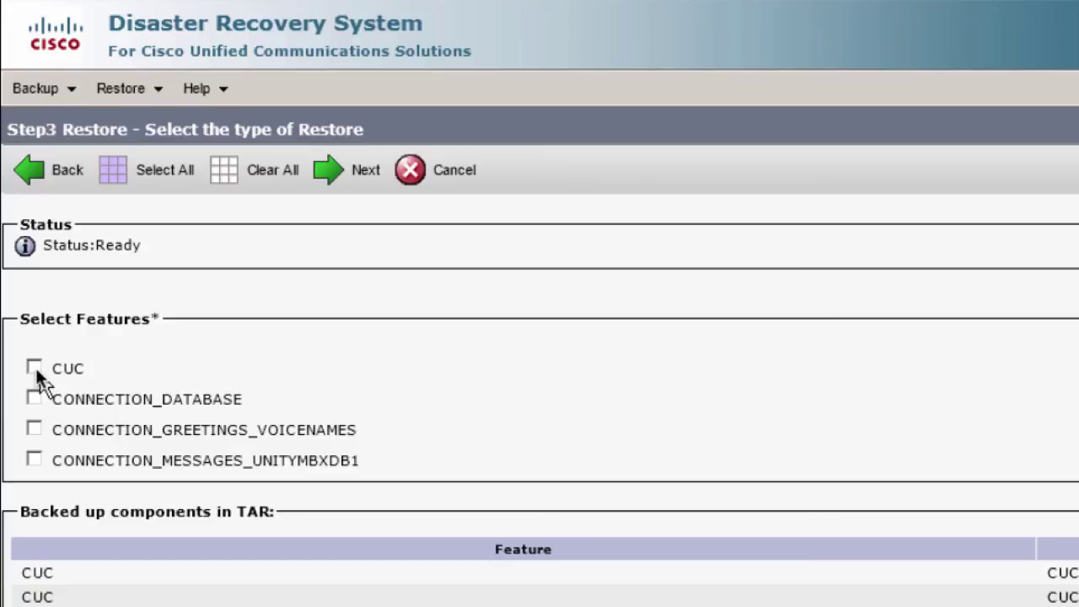
Step: Select CONNECTION_DATABASE, CONNECTION_GREETINGS_VOICENAMES and CONNECTION_MESSAGES_UNITYMBXDB1 for restore, accepting the dependency warning
click(34, 398)
click(34, 429)
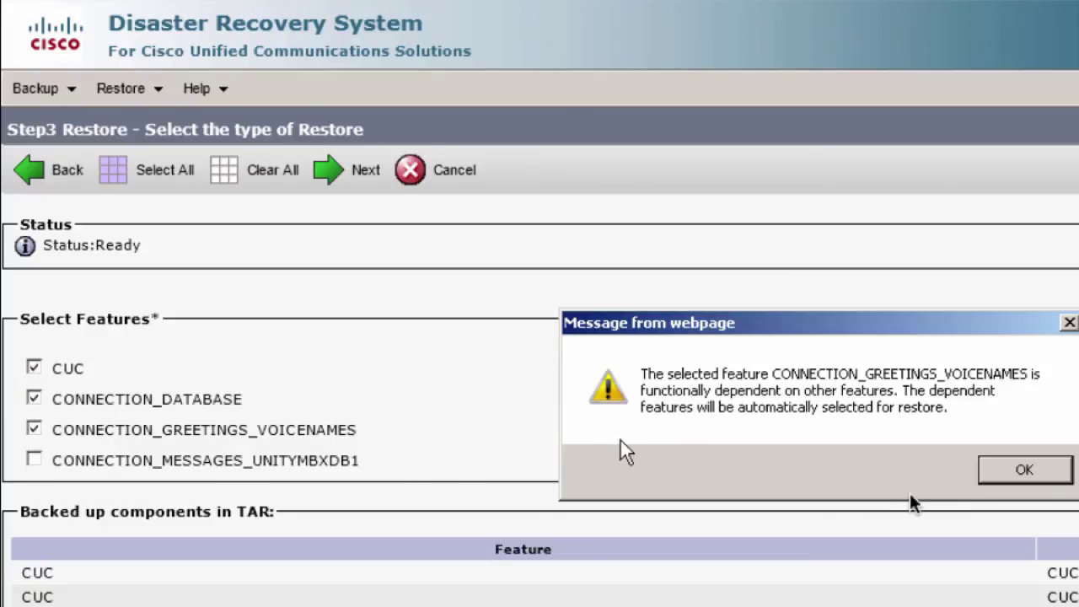
click(1022, 472)
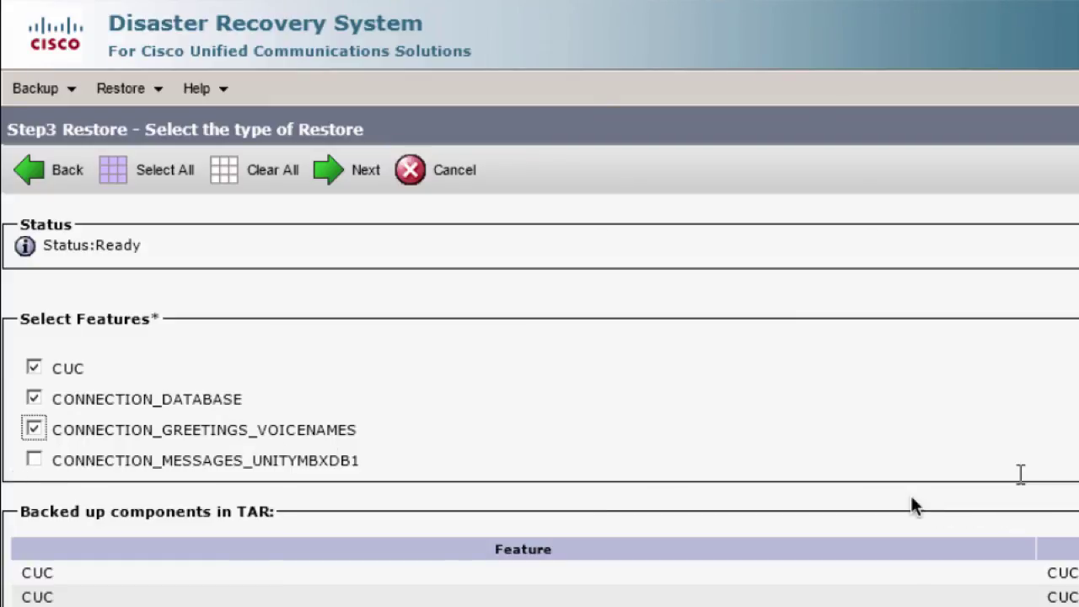
click(29, 456)
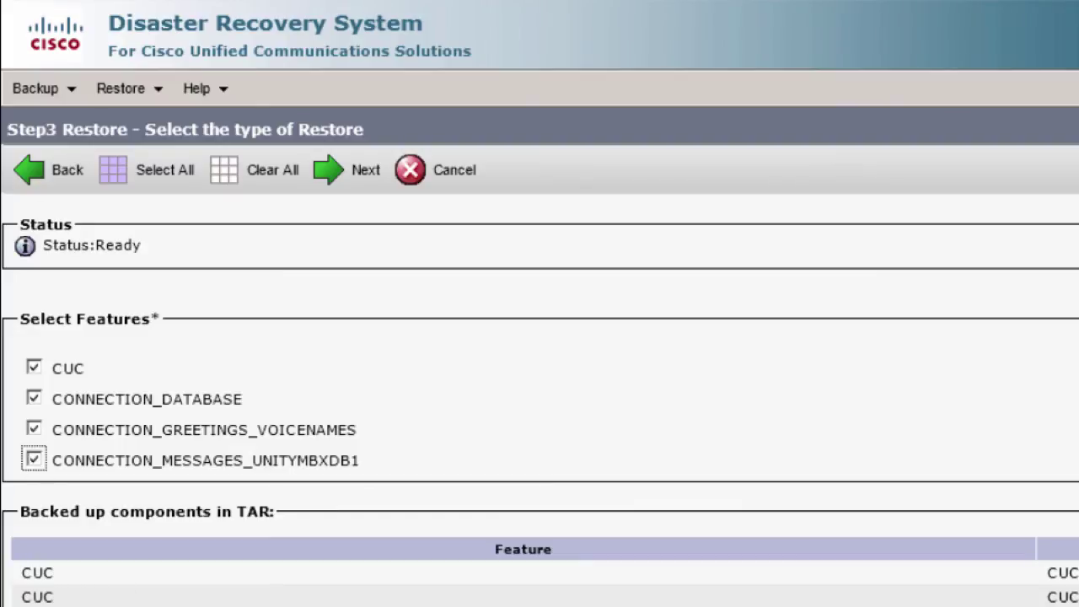
click(352, 170)
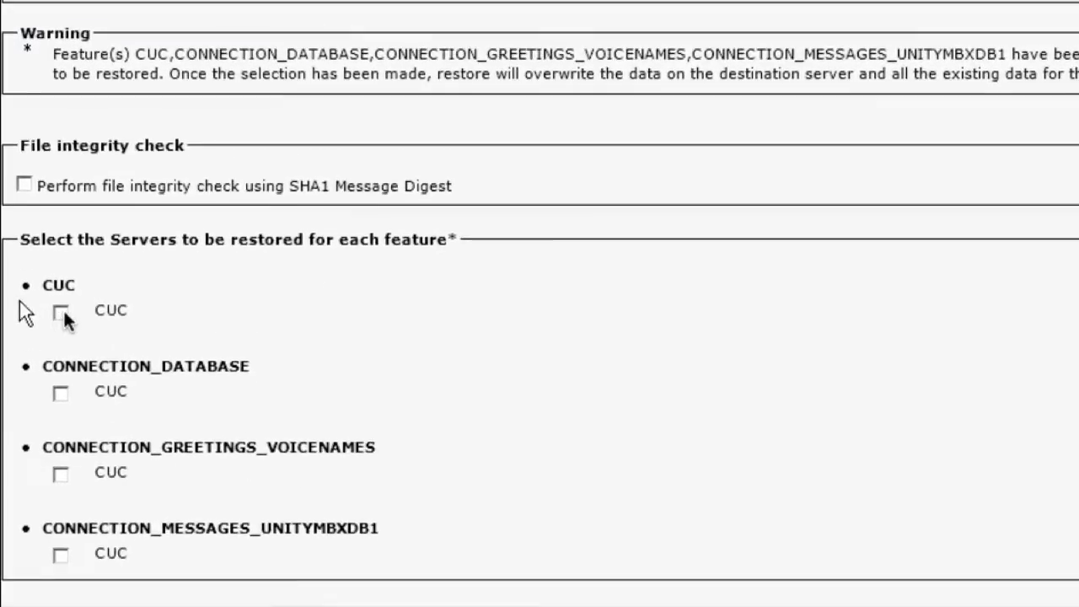
Step: Tick the CUC server for CUC and all three CONNECTION features
click(62, 311)
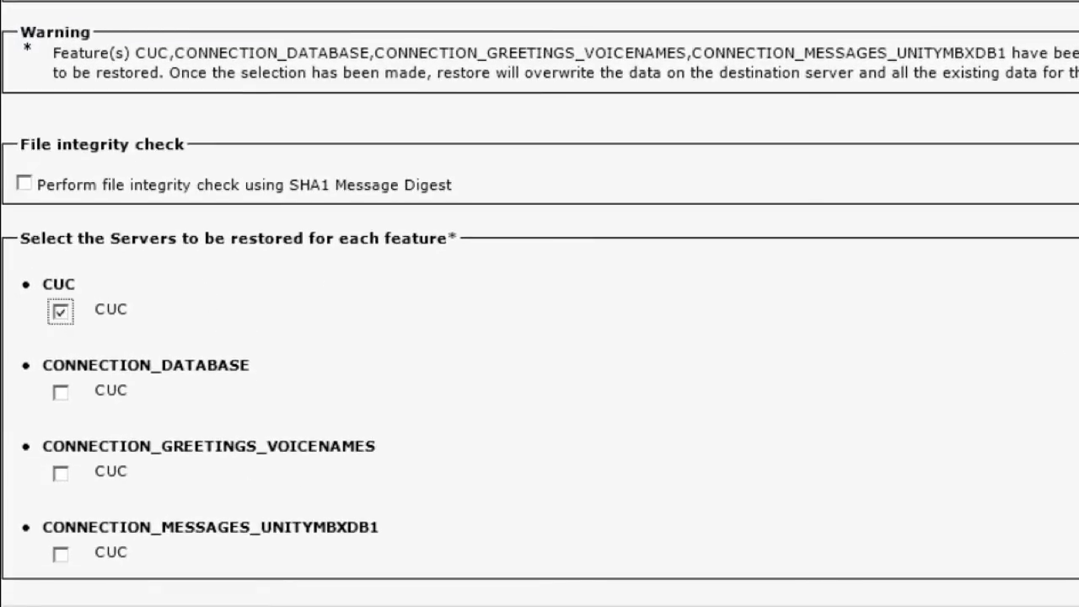
scroll(540, 338, down, 3)
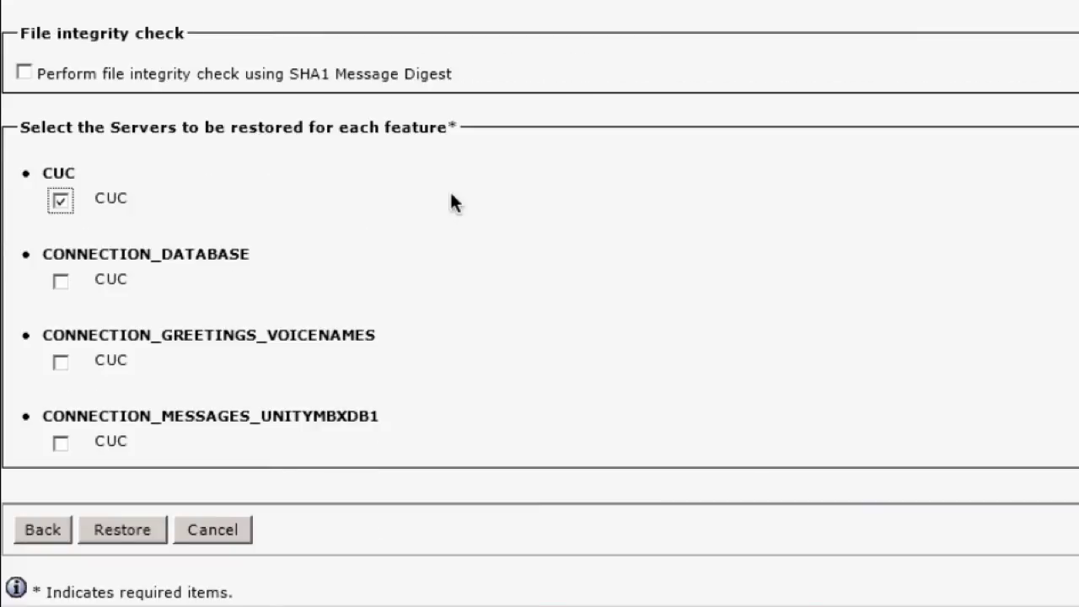
click(60, 280)
click(60, 363)
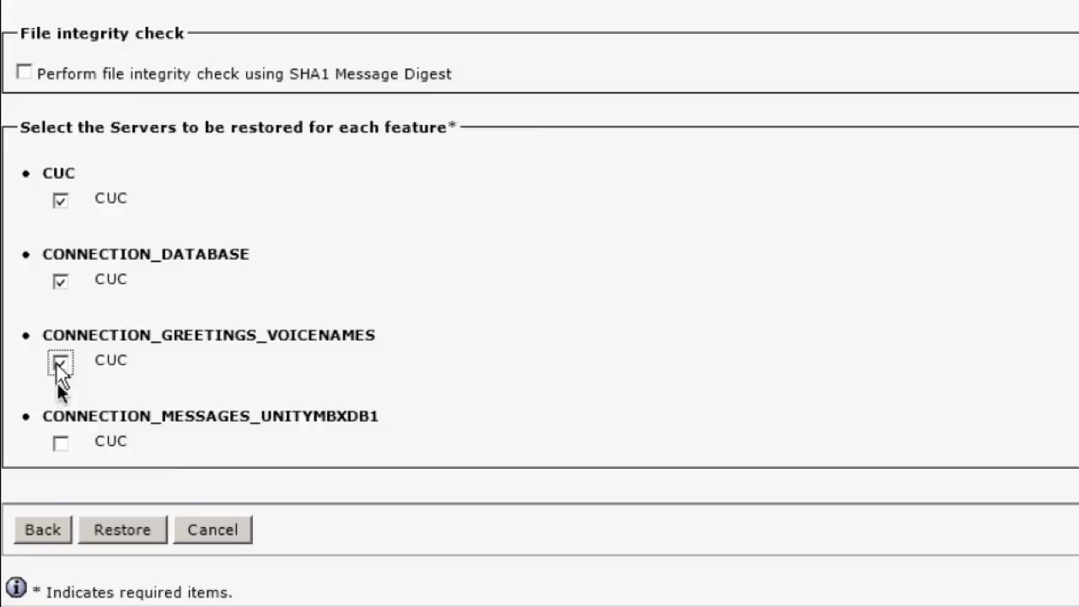
click(60, 445)
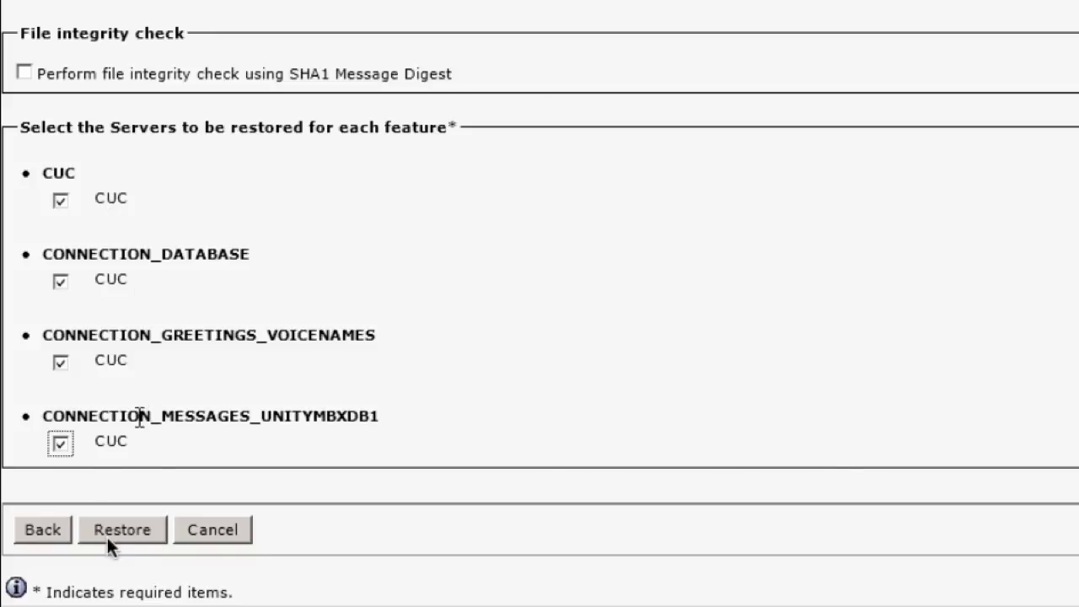
click(134, 536)
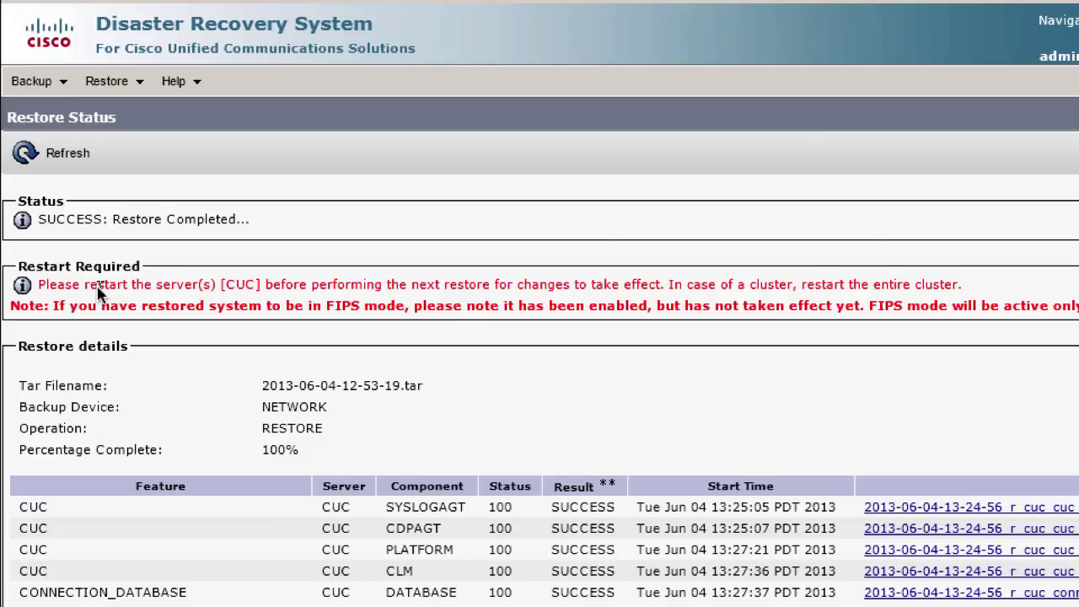
drag(97, 285, 111, 285)
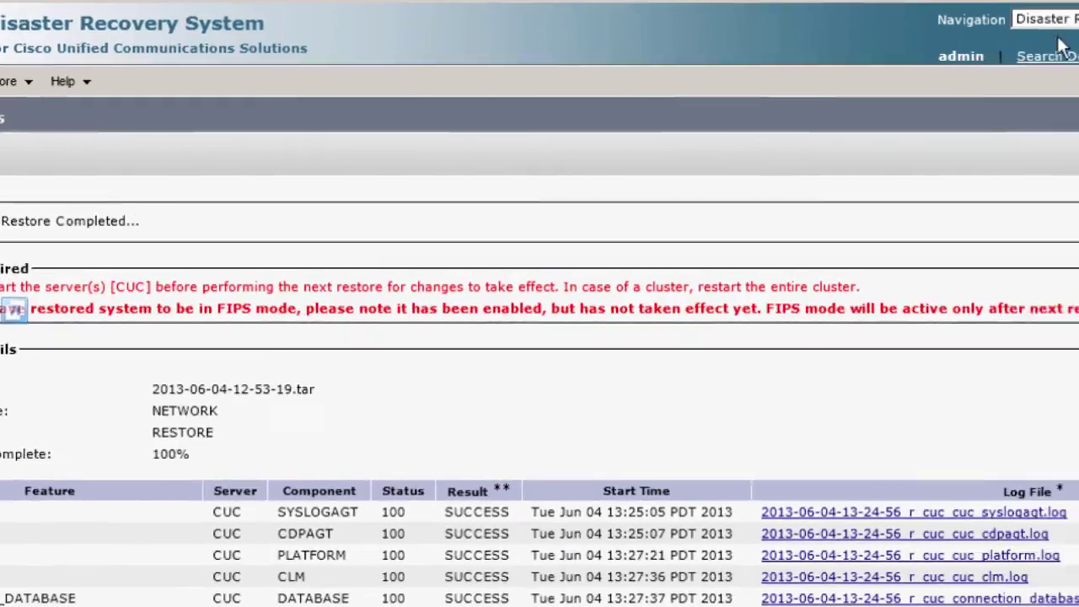
Step: Open Cisco Unity Connection Administration, confirm version 9.0.1.10000, and list the 13 users
click(1078, 21)
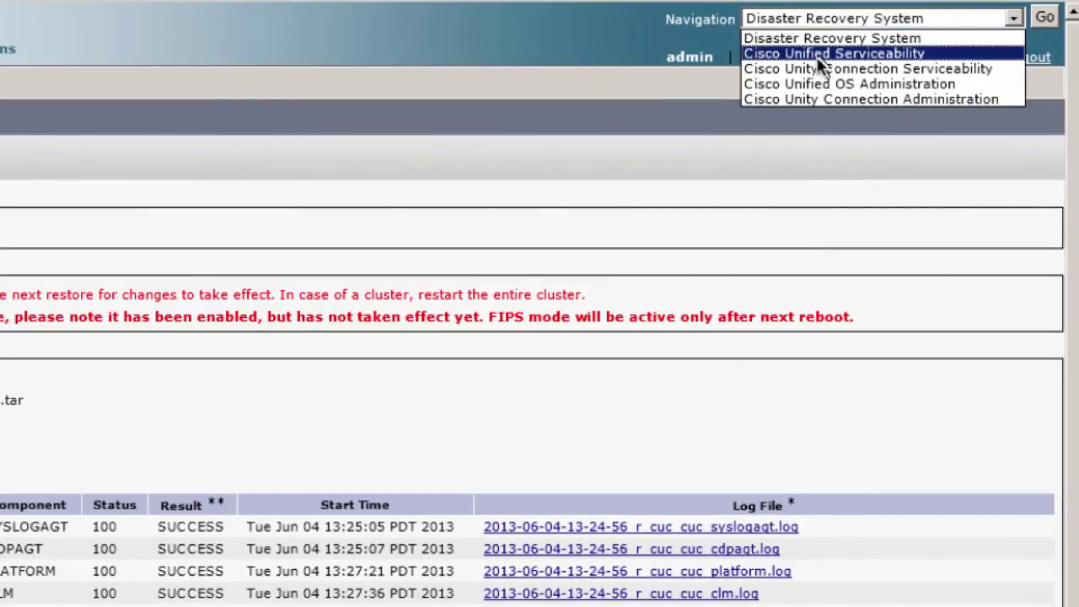
click(830, 97)
click(1043, 18)
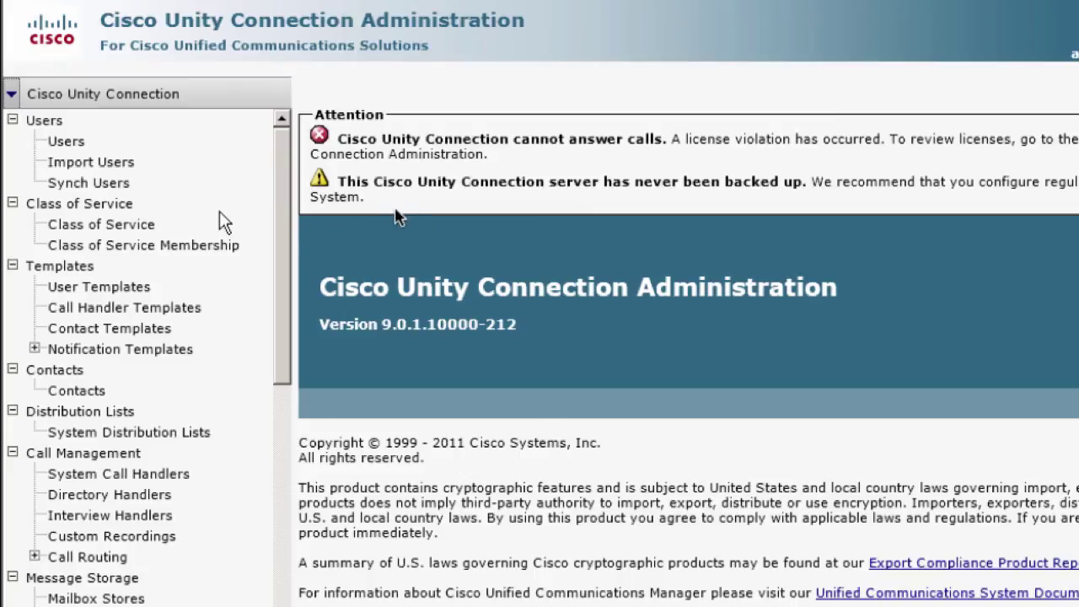
drag(371, 326, 447, 329)
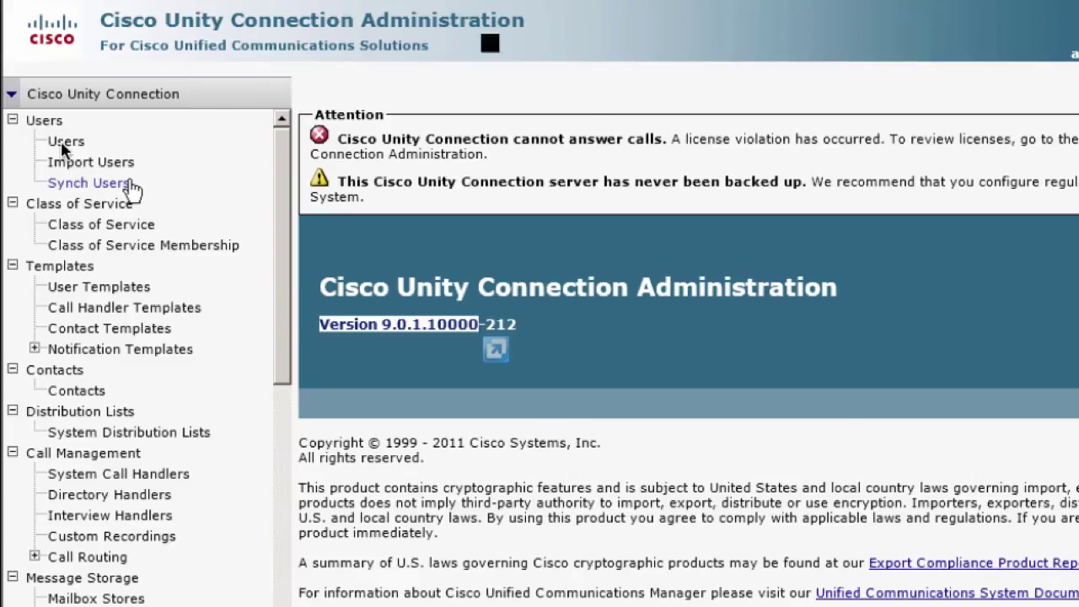
click(64, 142)
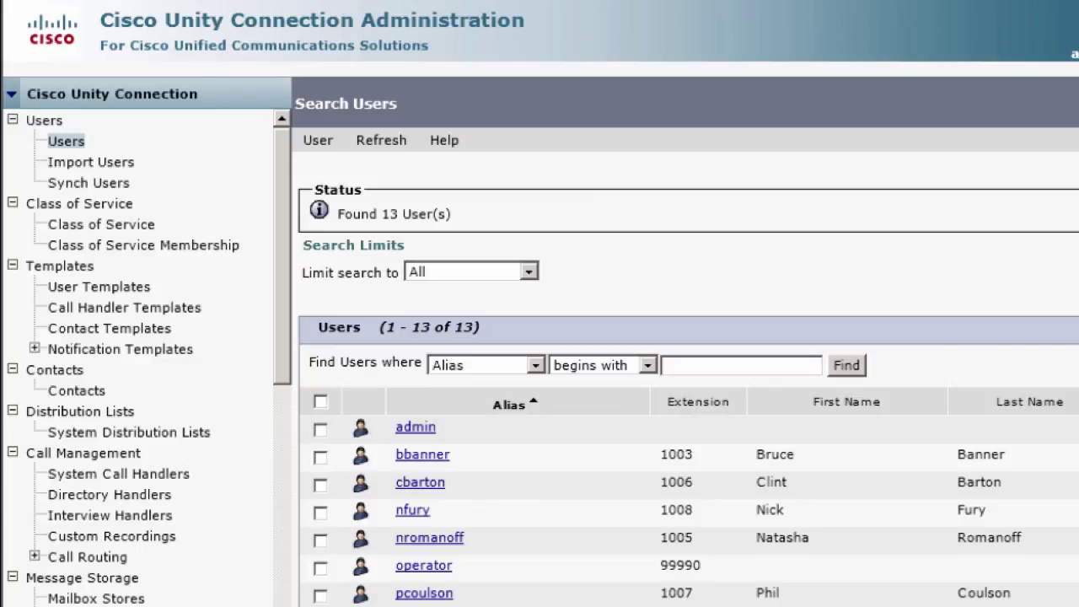
key(alt+Tab)
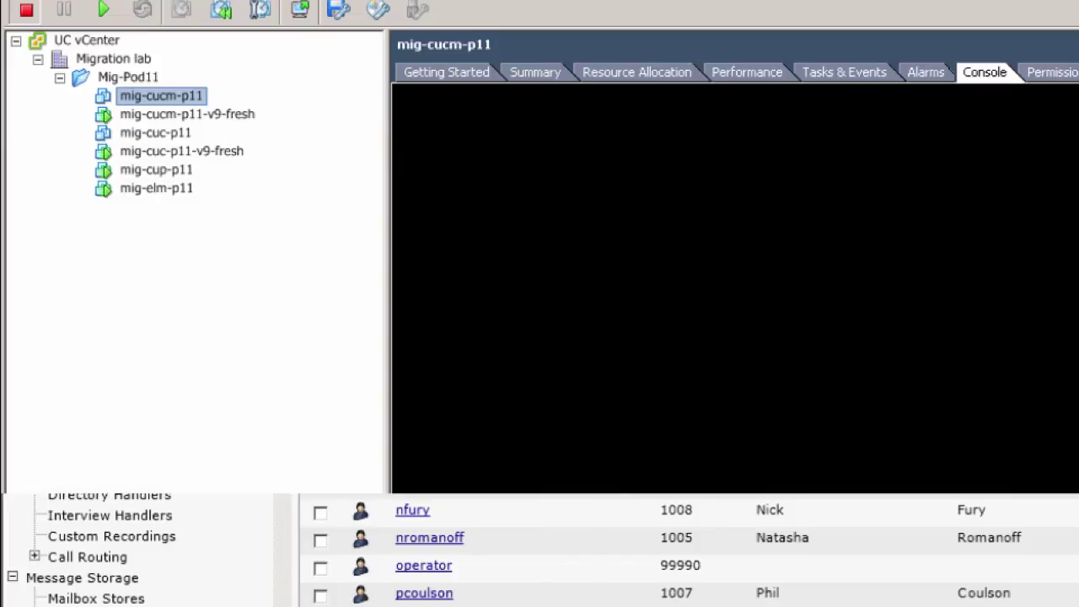
Step: Begin a VMware Tools install/upgrade on mig-cuc-p11-v9-fresh, then cancel it
click(177, 153)
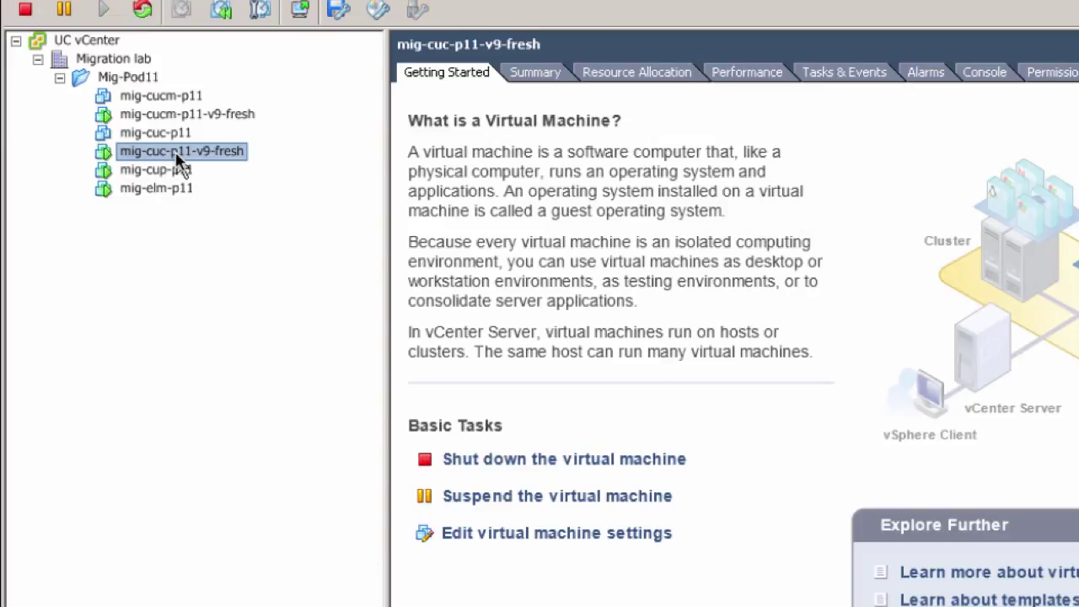
right_click(177, 156)
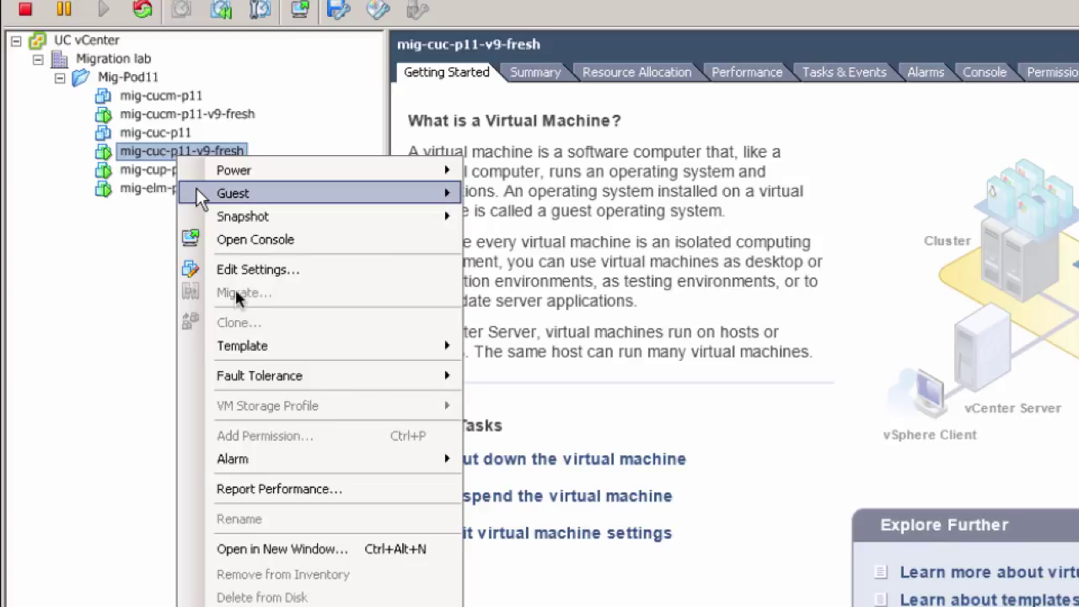
mouse_move(247, 201)
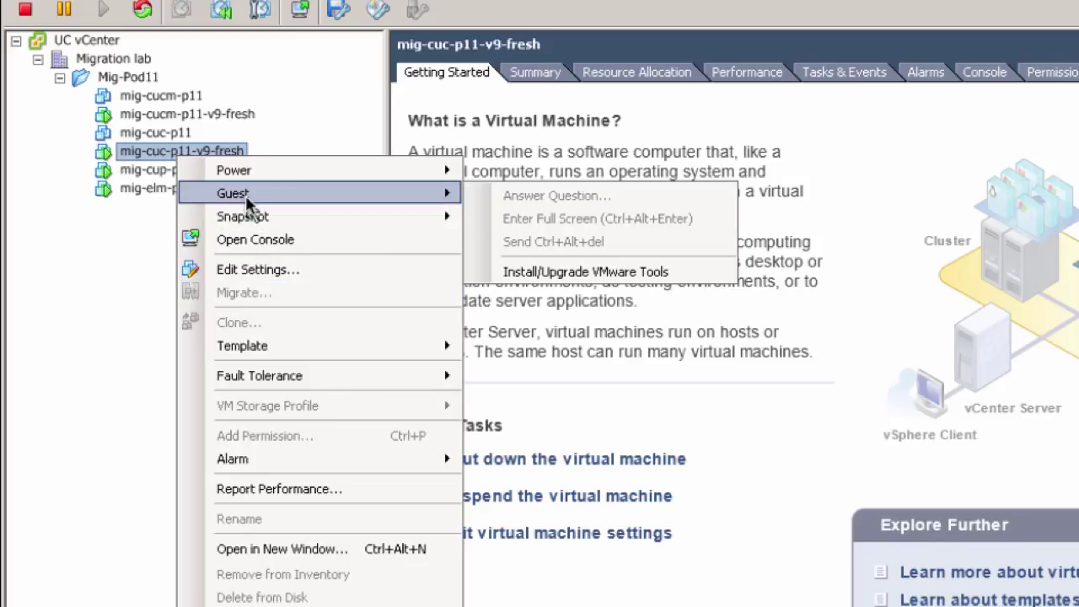
click(597, 273)
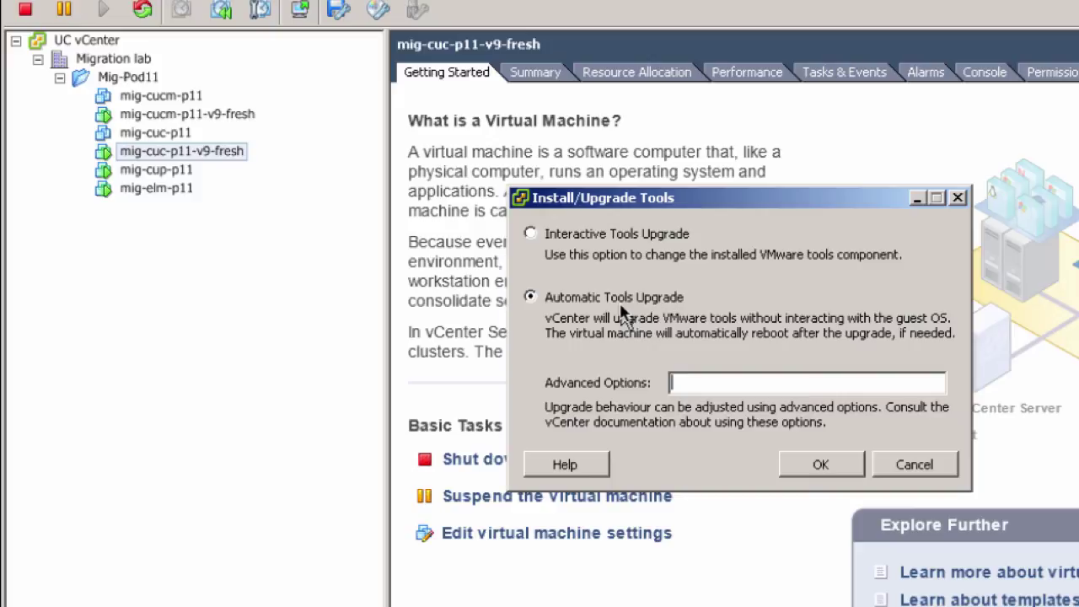
click(917, 475)
click(913, 469)
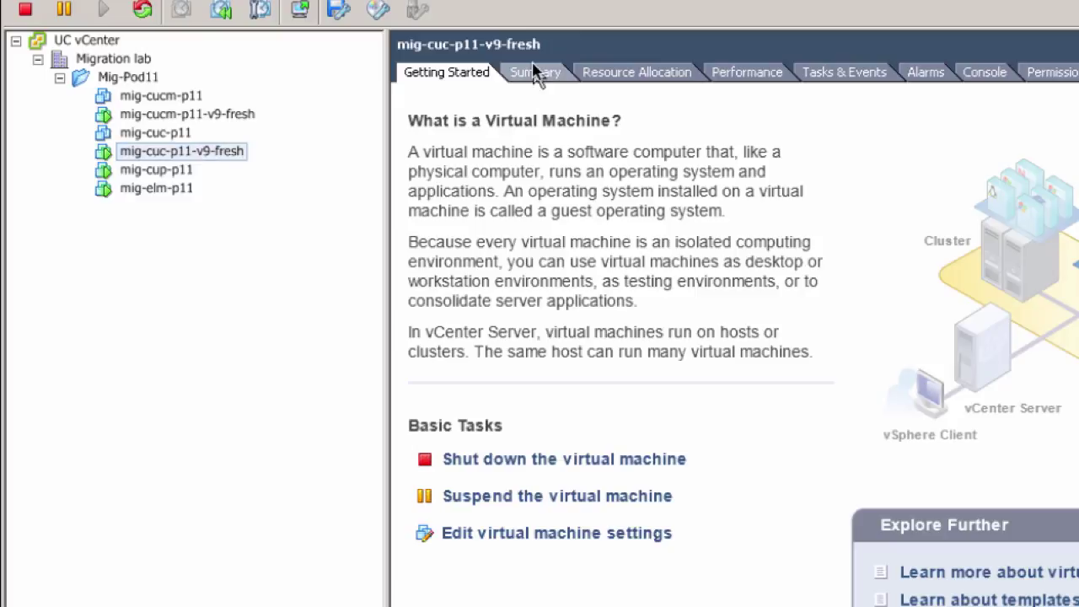
Step: Check the VM's Summary shows VMware Tools running but out of date, then return to the user list
click(536, 73)
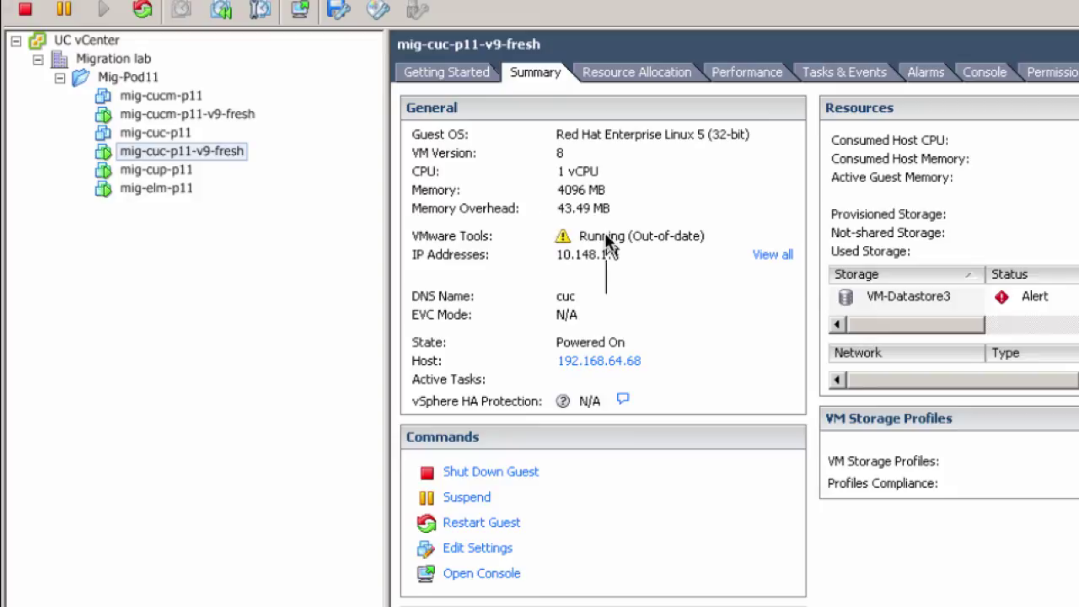
mouse_move(607, 239)
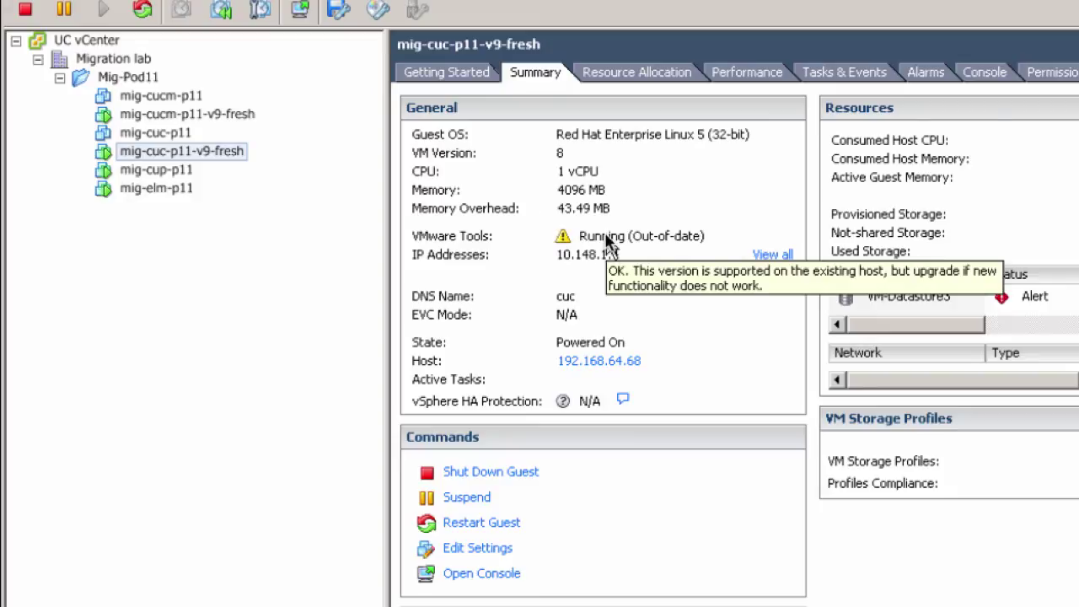
click(437, 74)
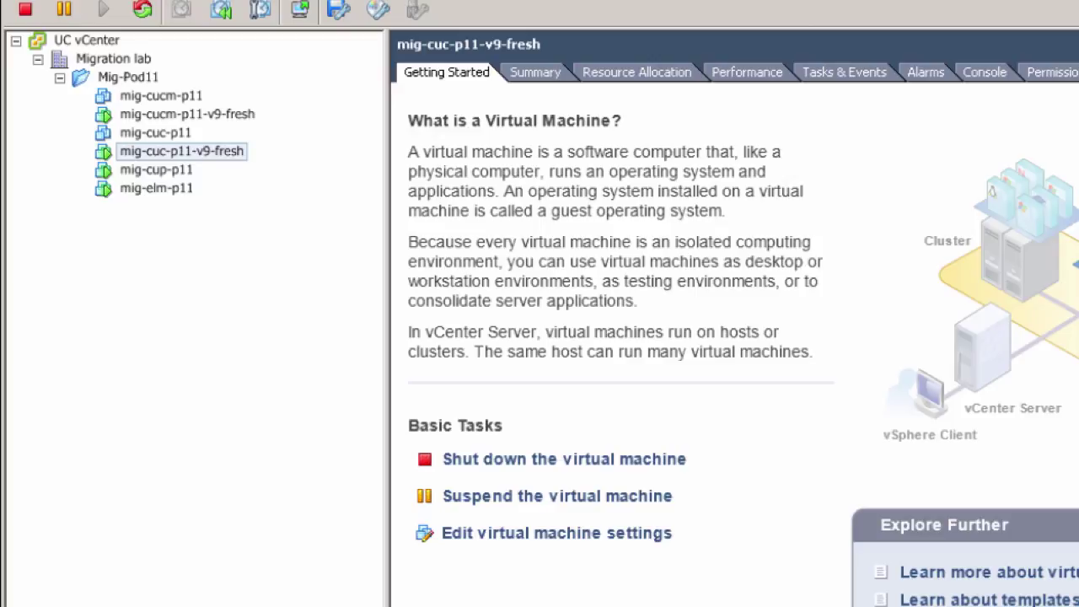
key(alt+Tab)
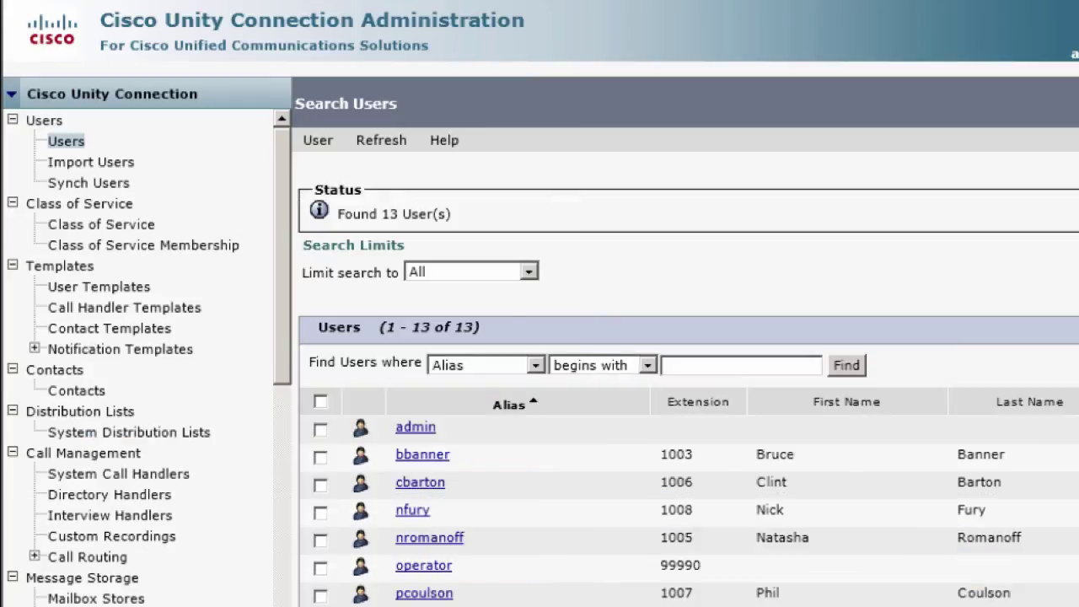